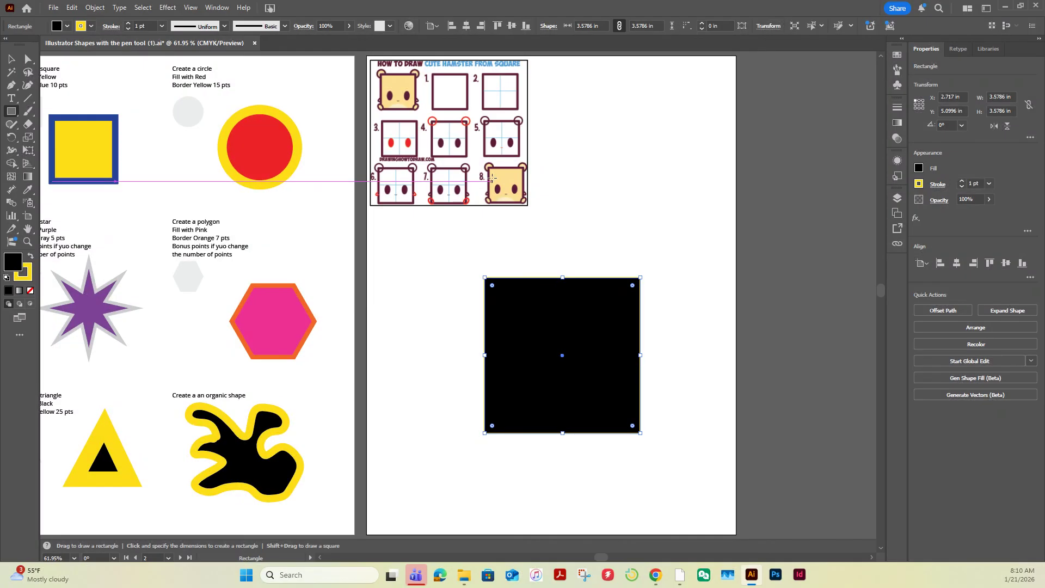
# - Fill the square with the tan body colour sampled from the finished hamster in the reference image
pyautogui.click(28, 190)
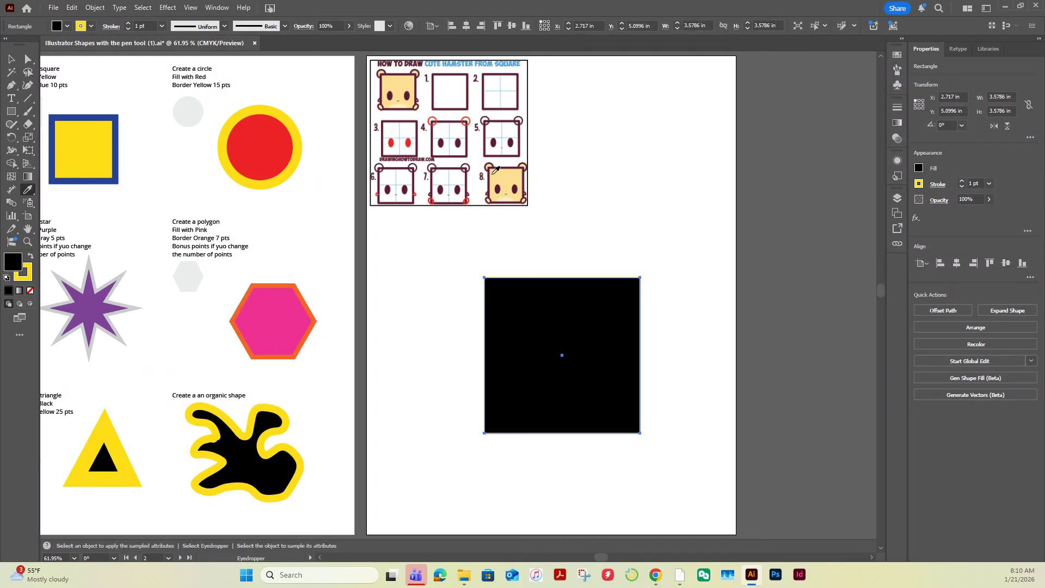
pyautogui.click(506, 169)
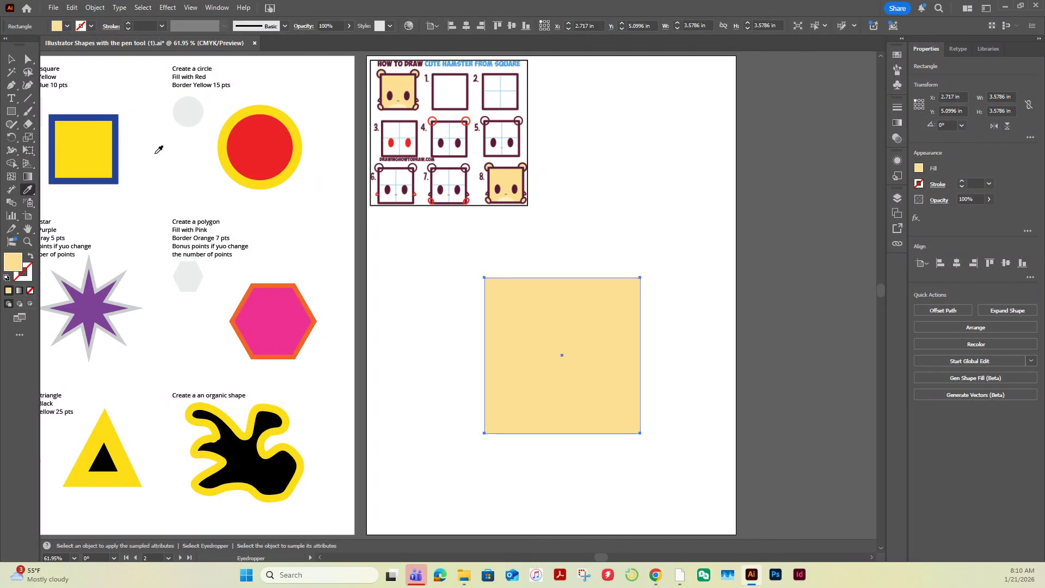
pyautogui.press('v')
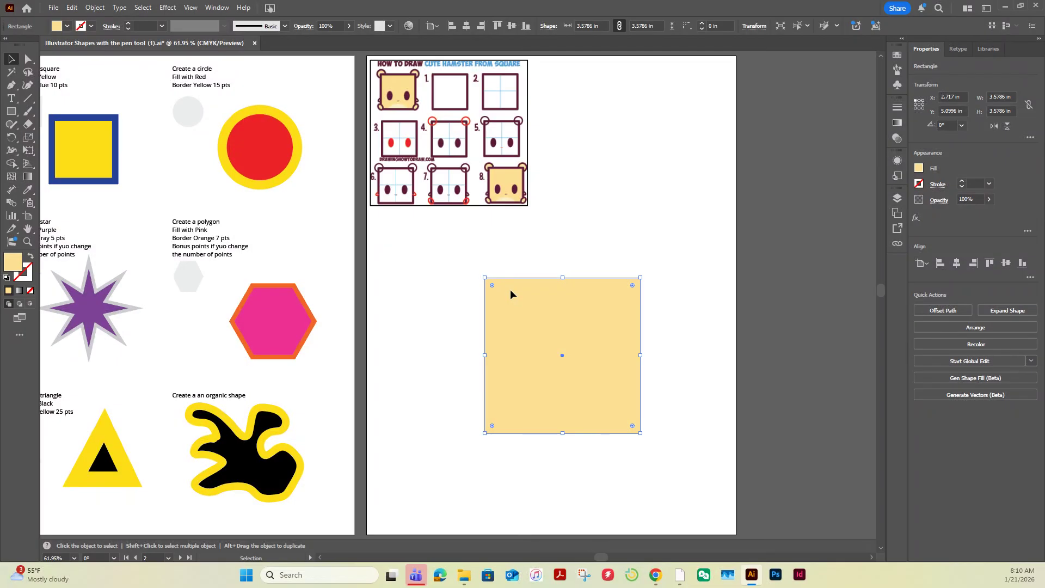
# - Give the tan square a black 12 pt stroke and shift it slightly down and to the left on the artboard
pyautogui.click(919, 185)
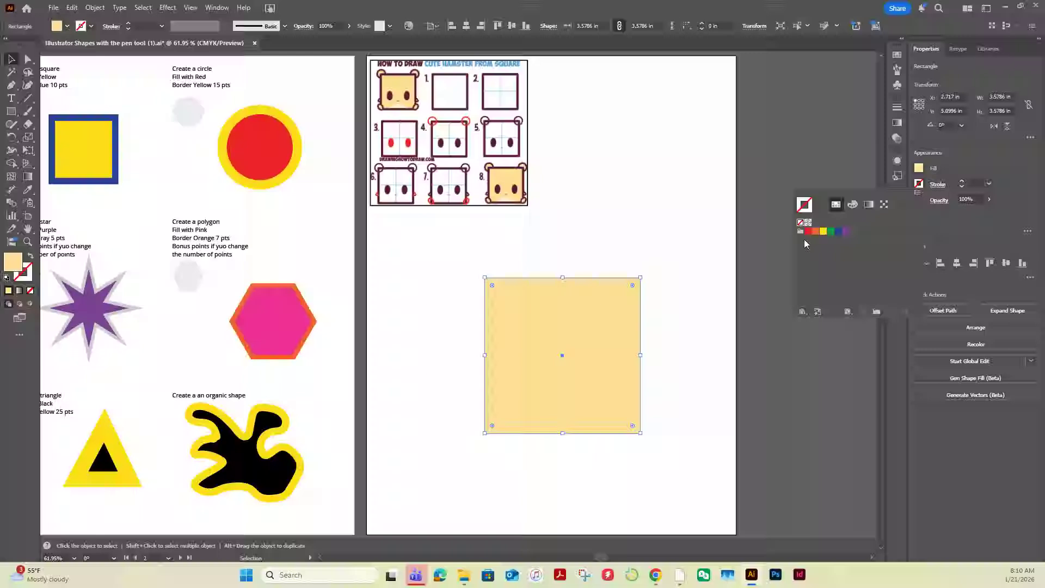
pyautogui.click(855, 204)
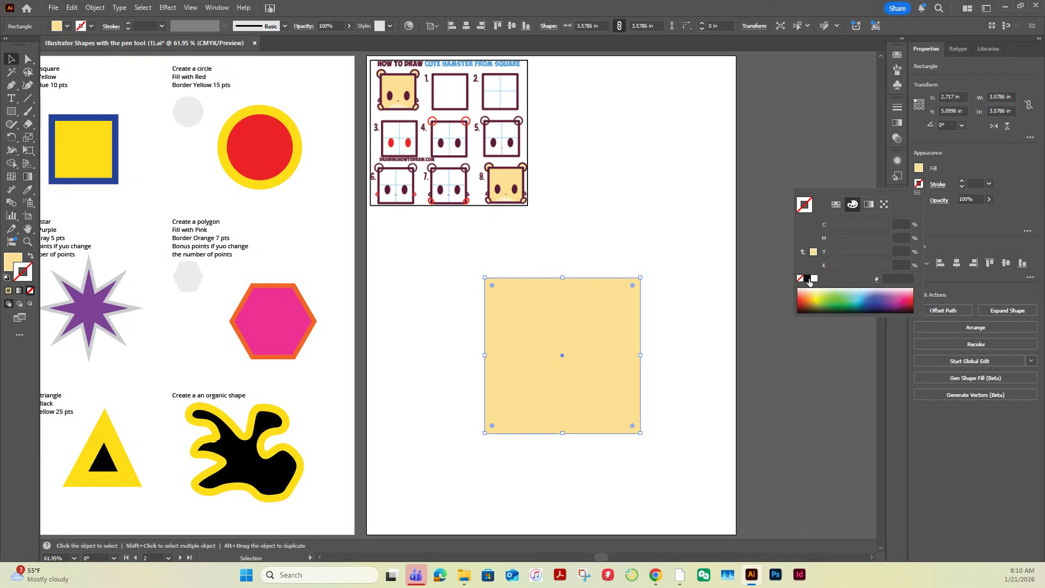
pyautogui.click(808, 278)
pyautogui.click(963, 183)
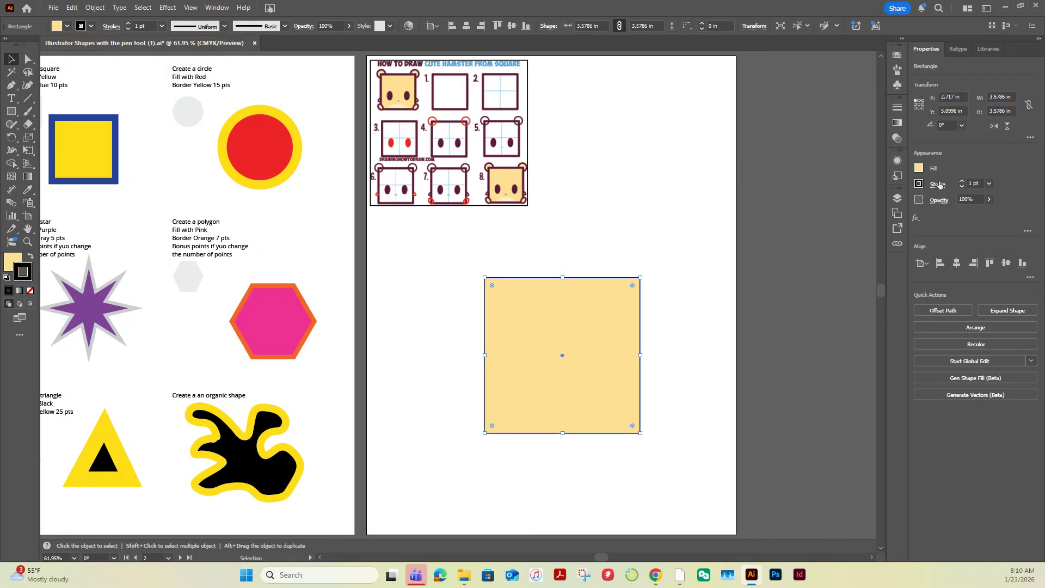
pyautogui.click(962, 185)
pyautogui.write('6')
pyautogui.press('Return')
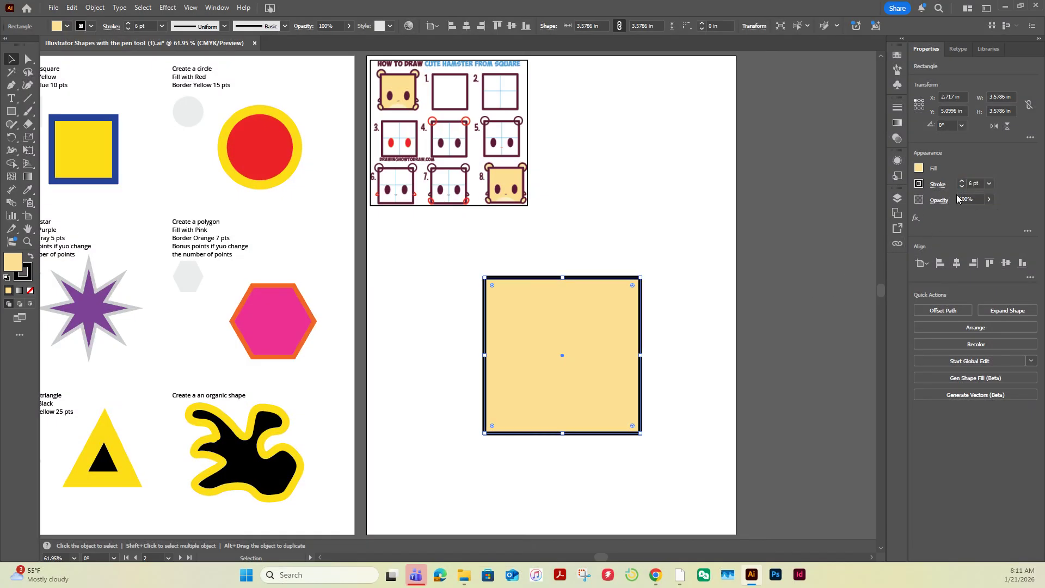
pyautogui.doubleClick(969, 184)
pyautogui.write('12')
pyautogui.press('Return')
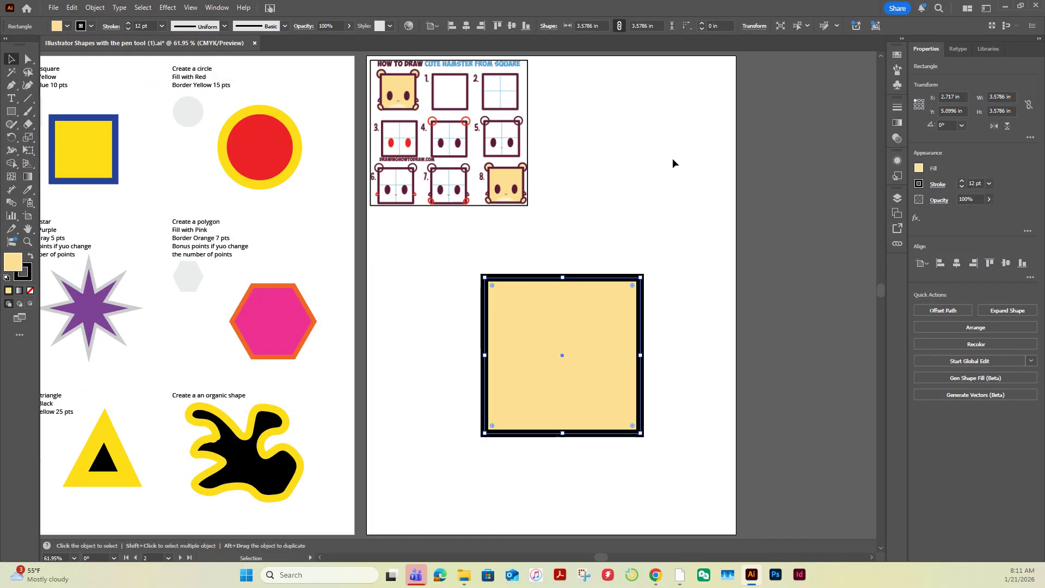
pyautogui.moveTo(588, 326); pyautogui.dragTo(571, 336)
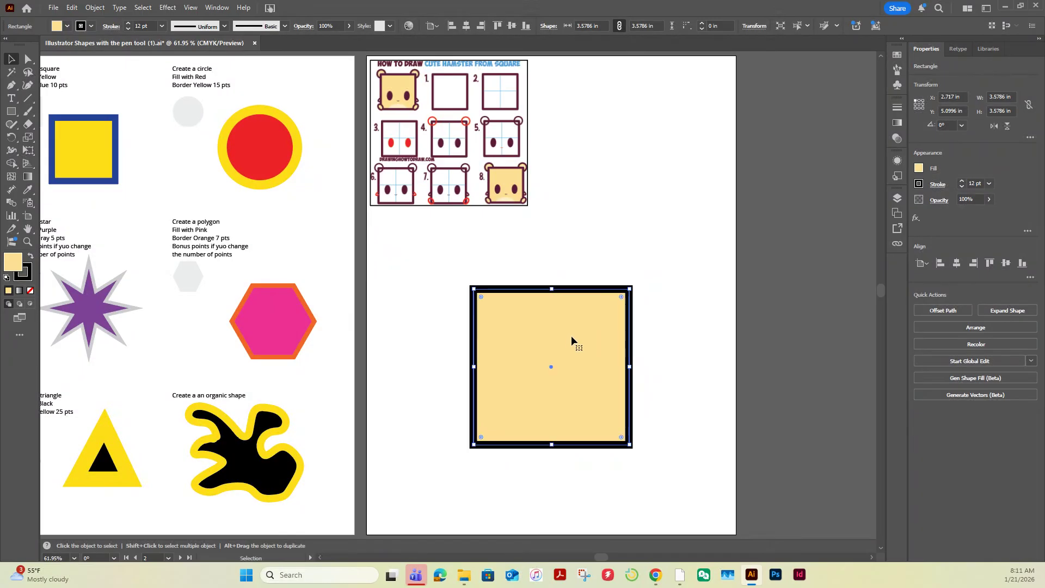
pyautogui.click(435, 287)
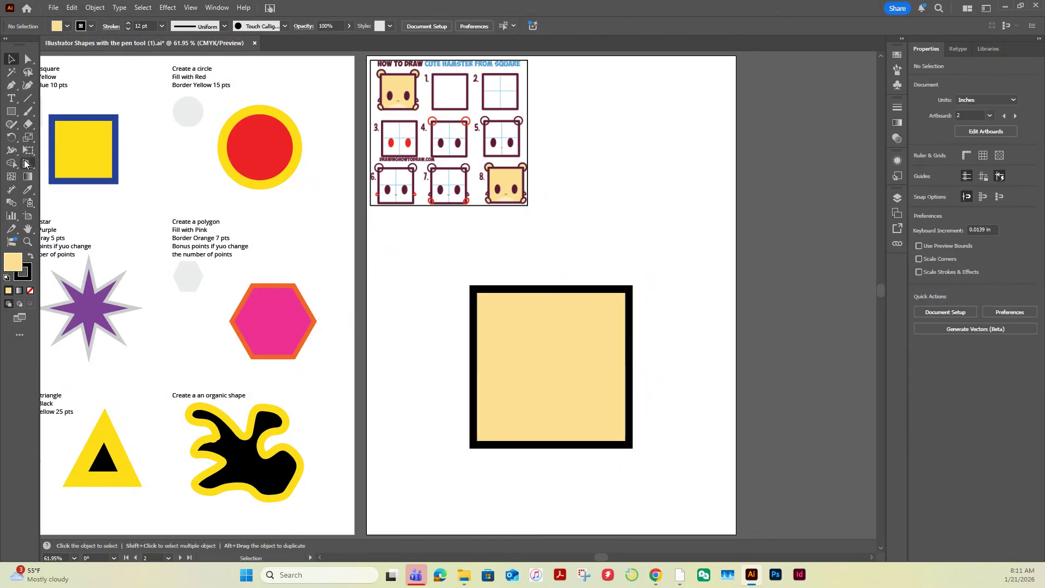
# - Draw a circle about 1.32 in across on the square's upper-left corner and duplicate it onto the upper-right corner as ears
pyautogui.click(11, 111)
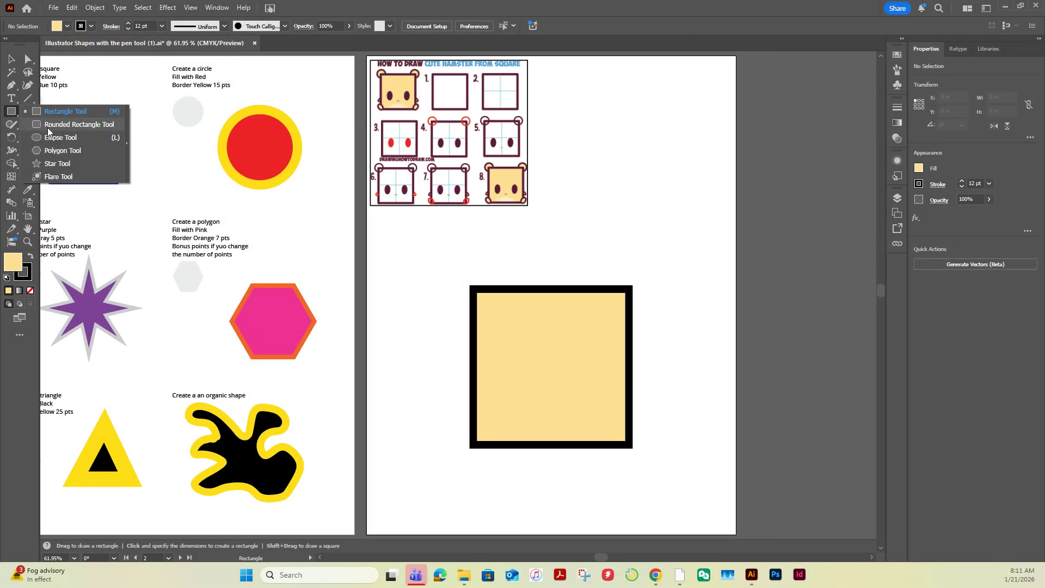
pyautogui.click(59, 137)
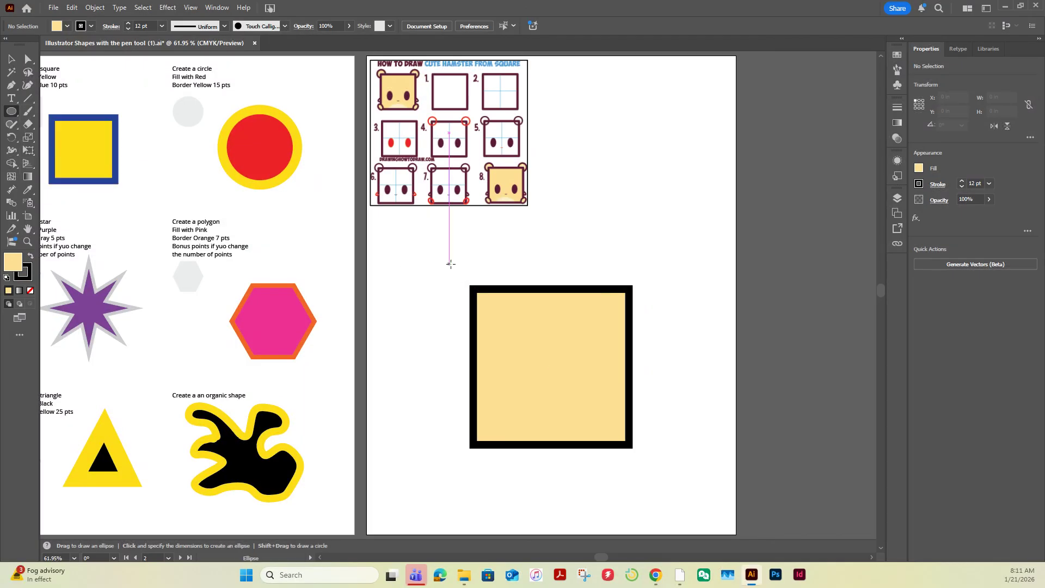
pyautogui.moveTo(450, 264); pyautogui.dragTo(506, 321)
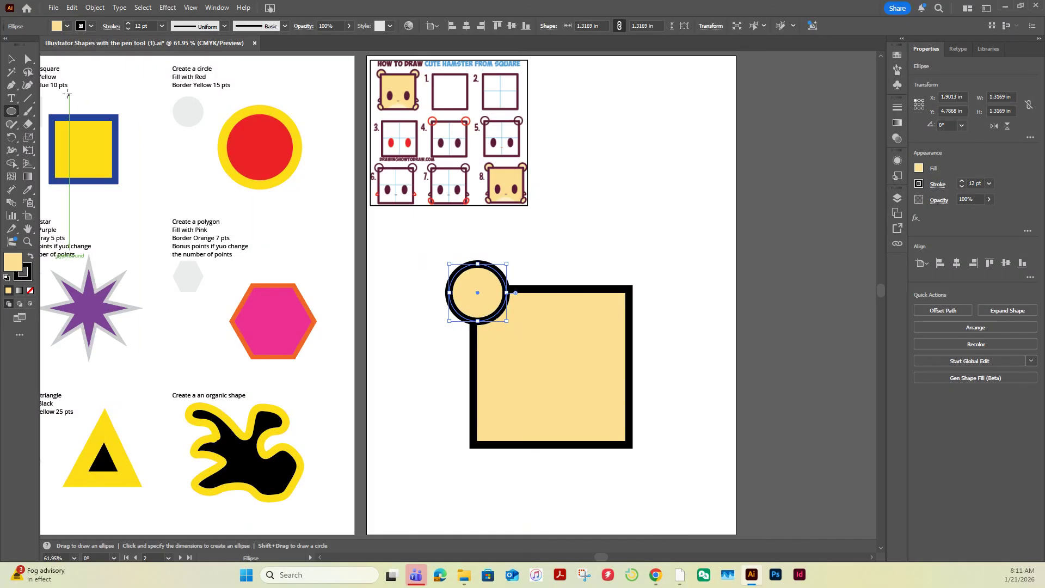
pyautogui.click(11, 59)
pyautogui.moveTo(474, 275); pyautogui.dragTo(467, 274)
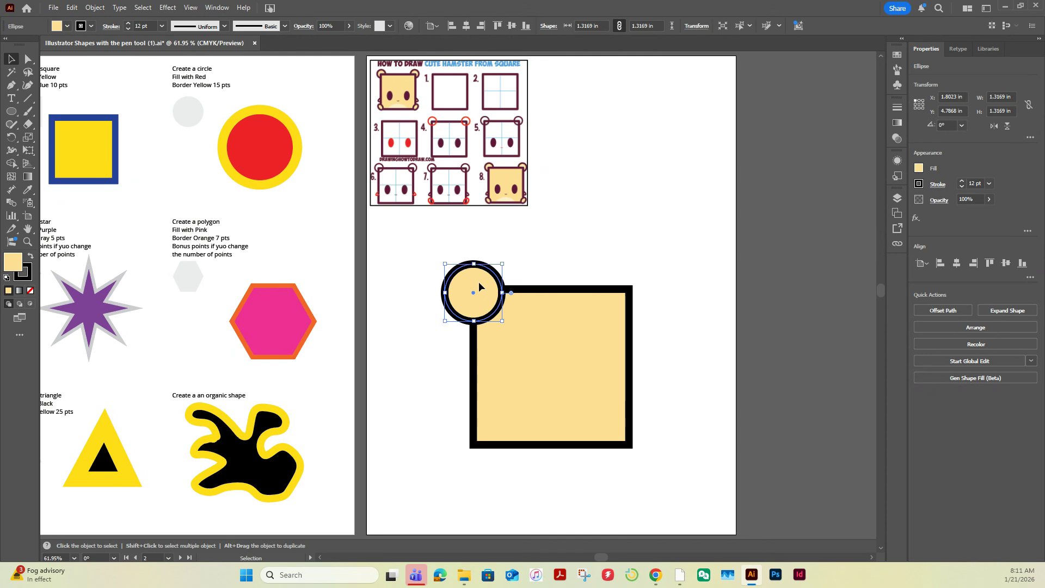
pyautogui.moveTo(479, 282); pyautogui.dragTo(634, 316)
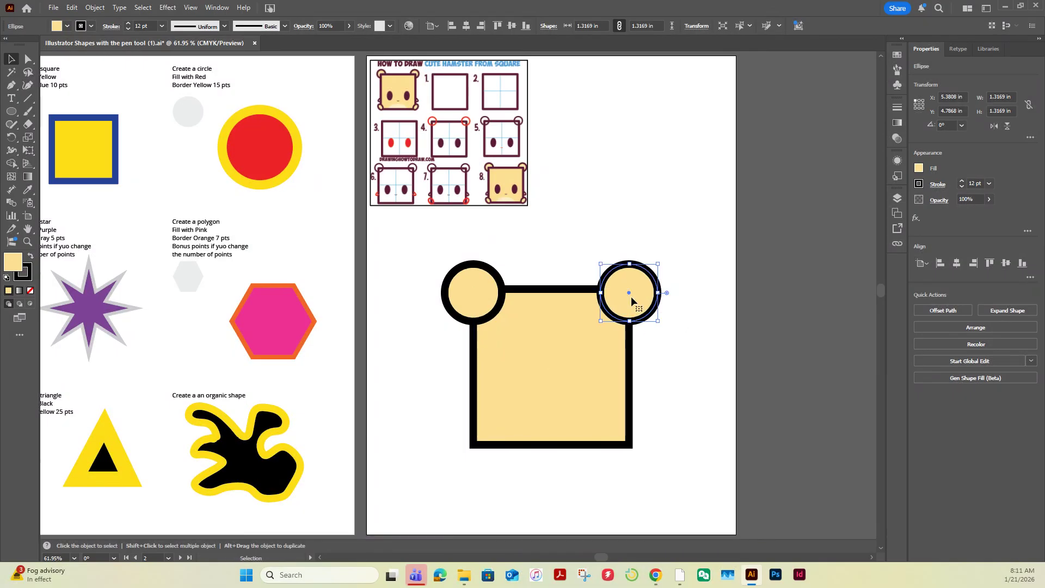
# - Duplicate an ear onto the lower-right corner, shrink it to an ellipse about 0.81 by 0.61 in, and copy it to the lower-left corner
pyautogui.moveTo(644, 289); pyautogui.dragTo(647, 439)
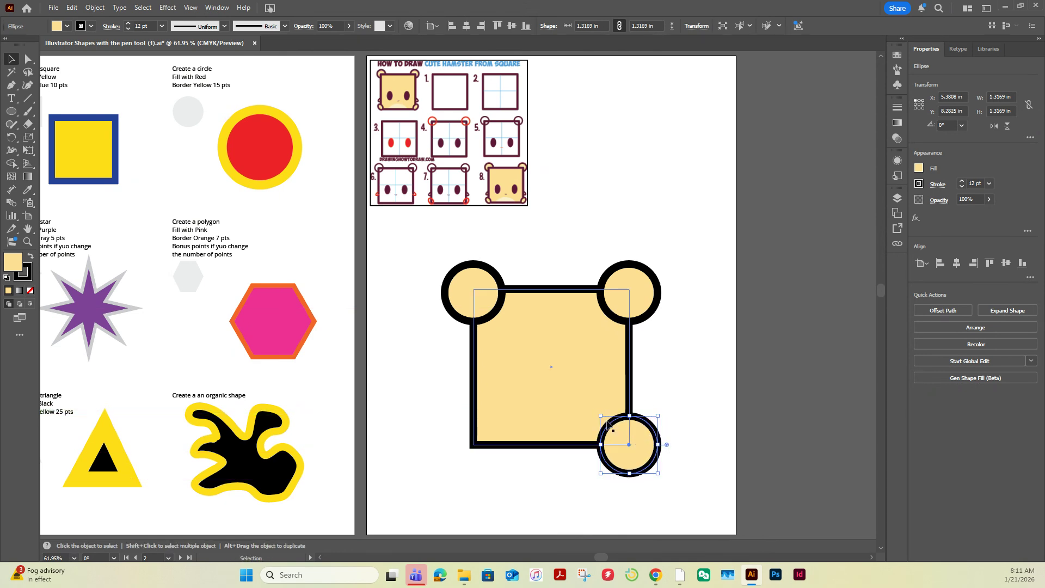
pyautogui.moveTo(658, 473); pyautogui.dragTo(626, 445)
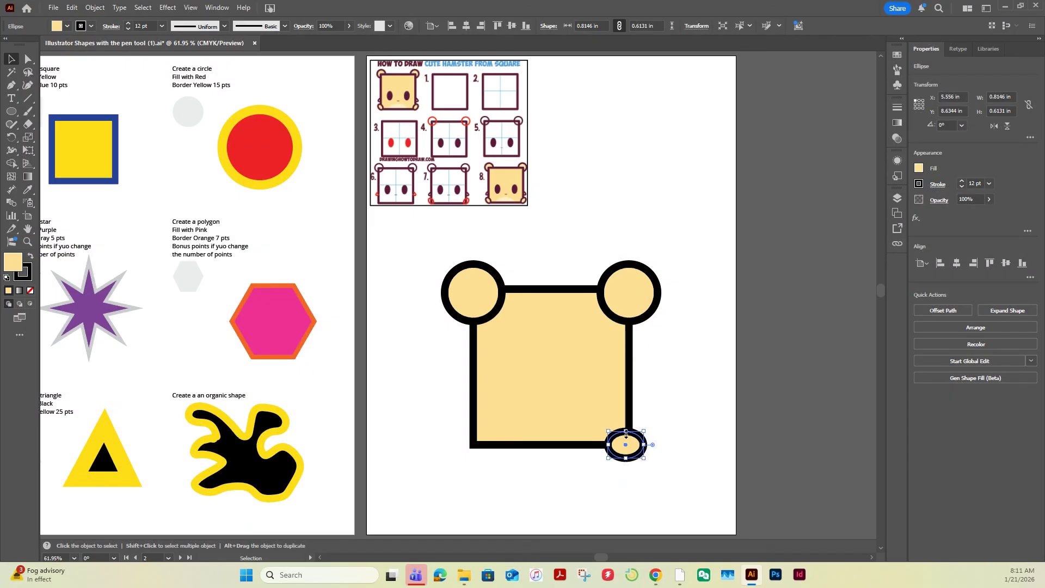
pyautogui.moveTo(629, 444); pyautogui.dragTo(478, 444)
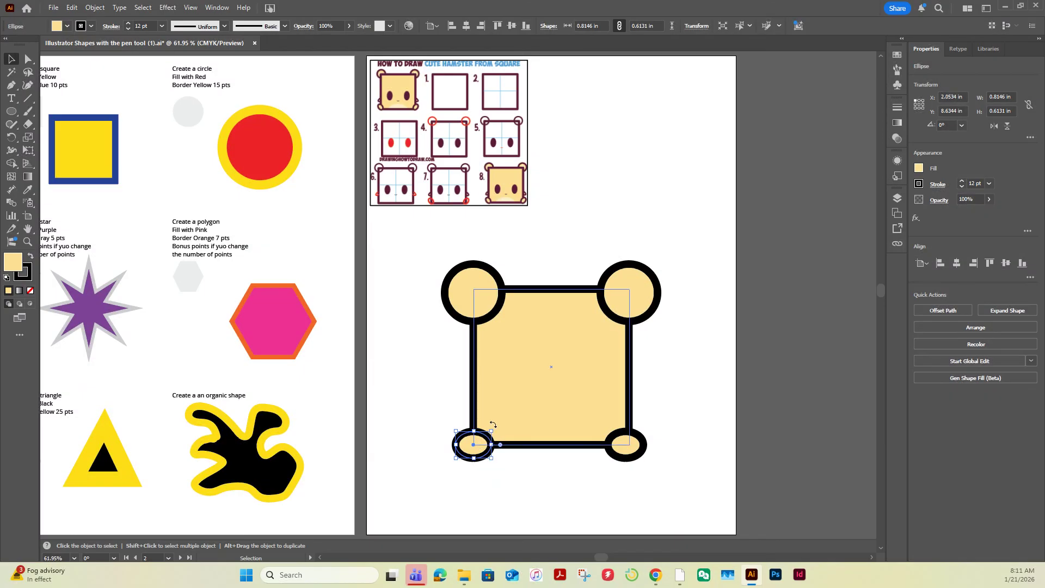
# - Tilt the two lower feet ellipses in opposite directions, rotating the lower-left one to about 324° and the lower-right one to 30°
pyautogui.moveTo(493, 423); pyautogui.dragTo(500, 445)
pyautogui.click(606, 437)
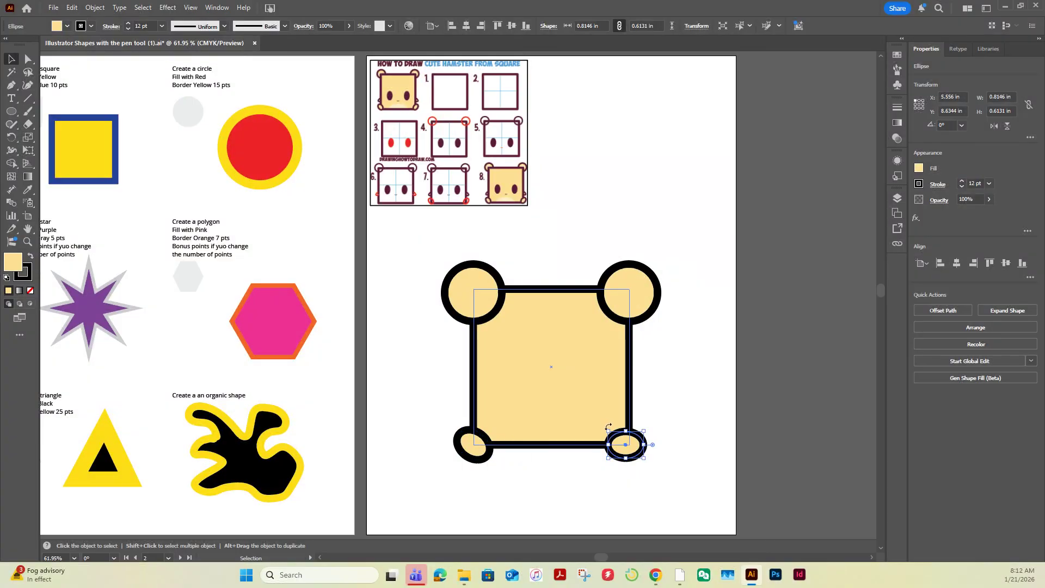
pyautogui.moveTo(608, 429); pyautogui.dragTo(606, 443)
# - Copy each tilted foot ellipse to the opposite side edge of the square, above the feet, to form the two paws
pyautogui.click(472, 445)
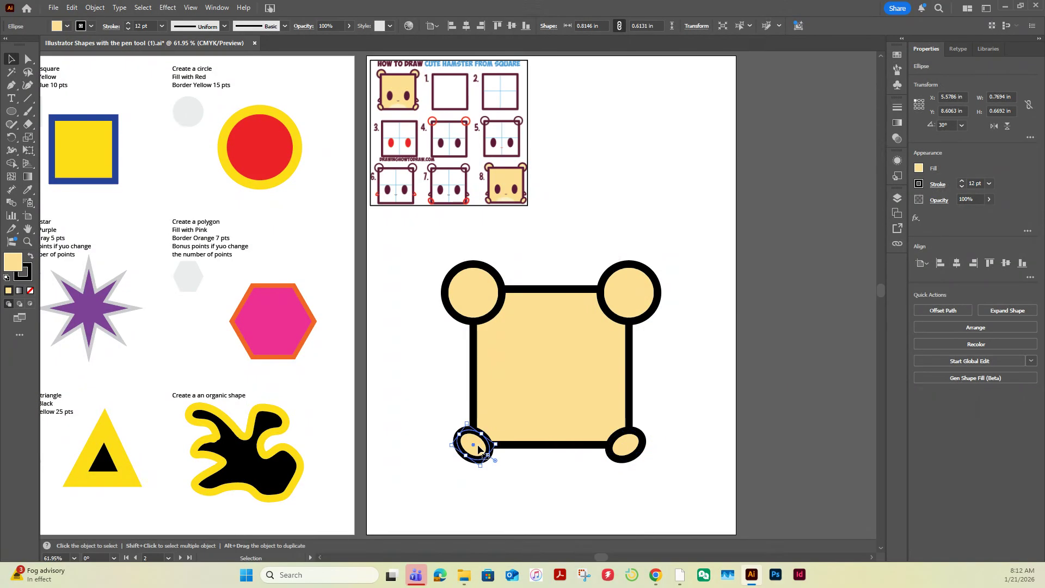
pyautogui.moveTo(472, 445); pyautogui.dragTo(632, 385)
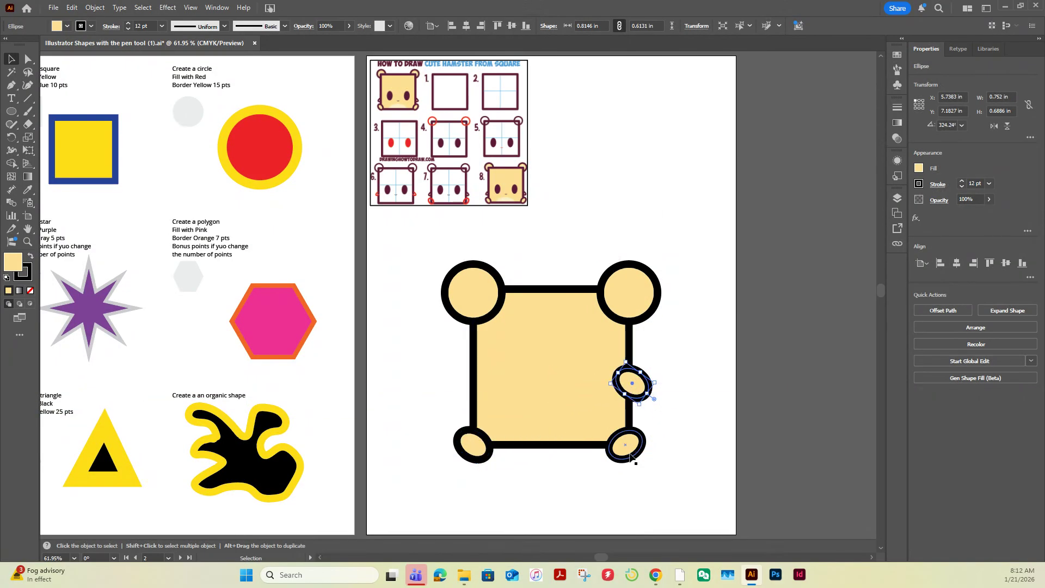
pyautogui.moveTo(632, 454); pyautogui.dragTo(477, 390)
pyautogui.moveTo(489, 382); pyautogui.dragTo(480, 363)
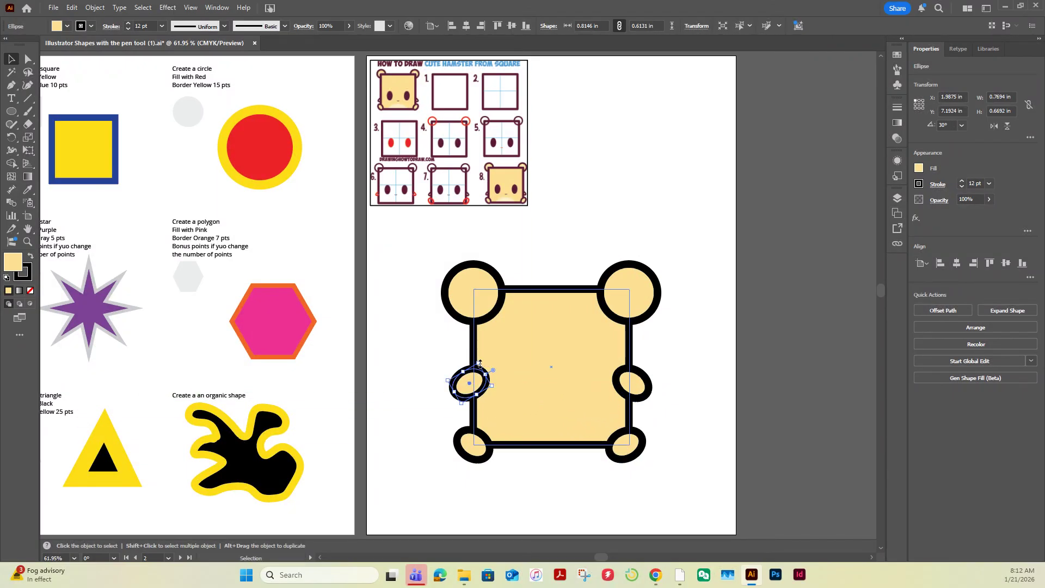
# - Send both side paws and both ear circles to the back, behind the square
pyautogui.click(648, 388)
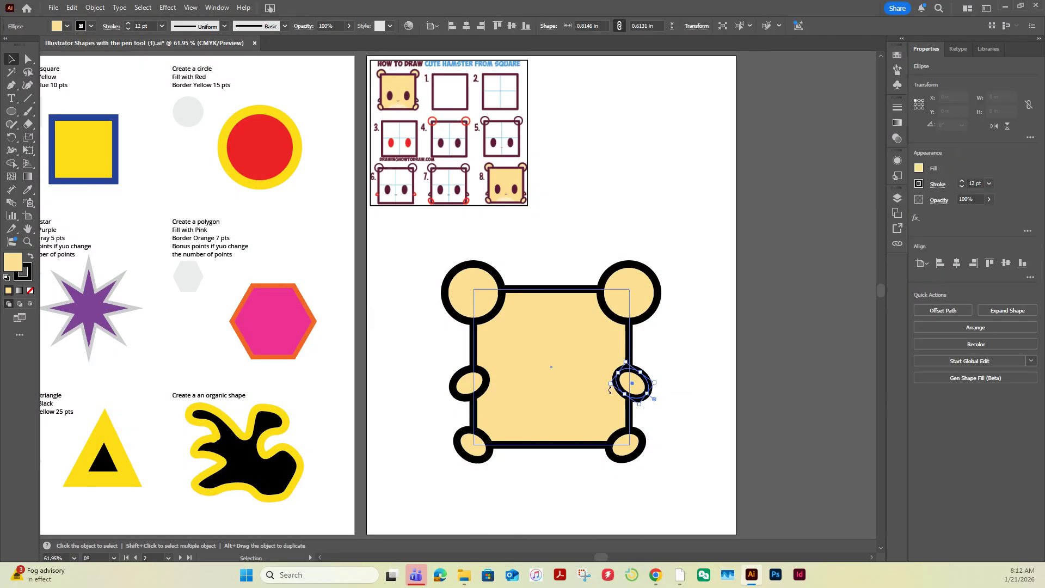
pyautogui.keyDown('shift'); pyautogui.click(471, 382); pyautogui.keyUp('shift')
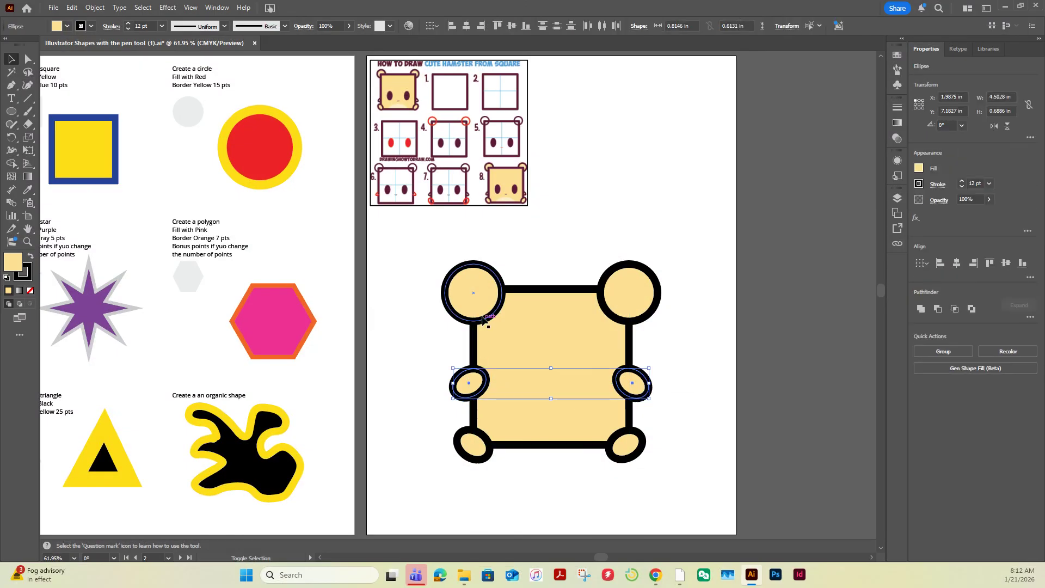
pyautogui.keyDown('shift'); pyautogui.click(466, 283); pyautogui.keyUp('shift')
pyautogui.keyDown('shift'); pyautogui.click(642, 283); pyautogui.keyUp('shift')
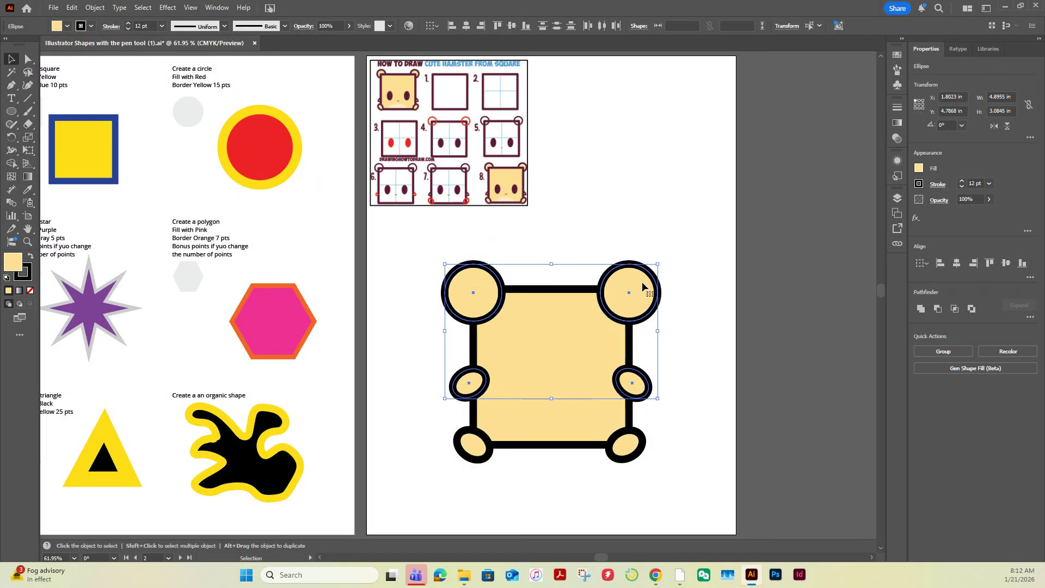
pyautogui.rightClick(642, 282)
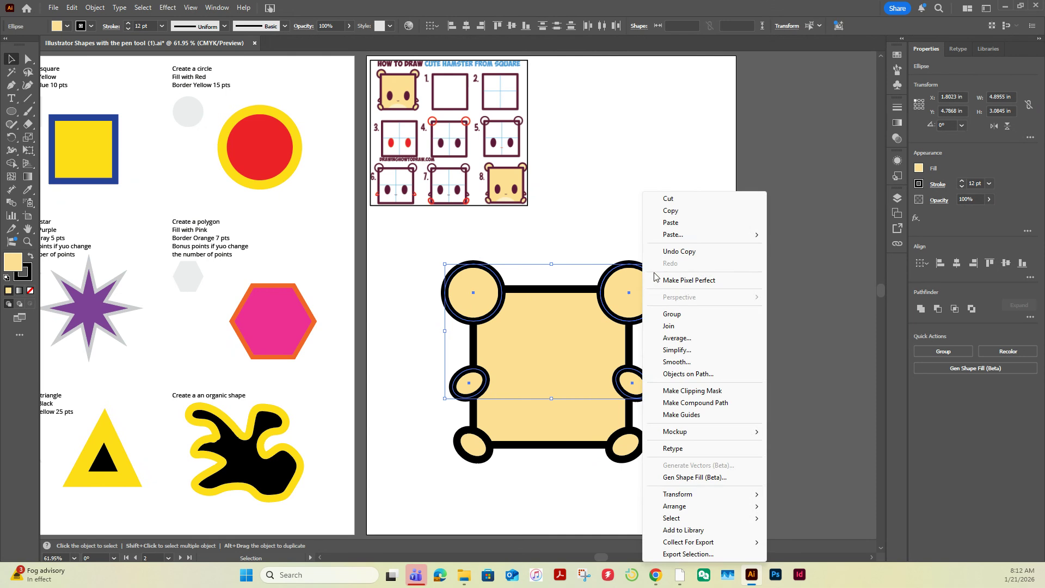
pyautogui.moveTo(721, 506)
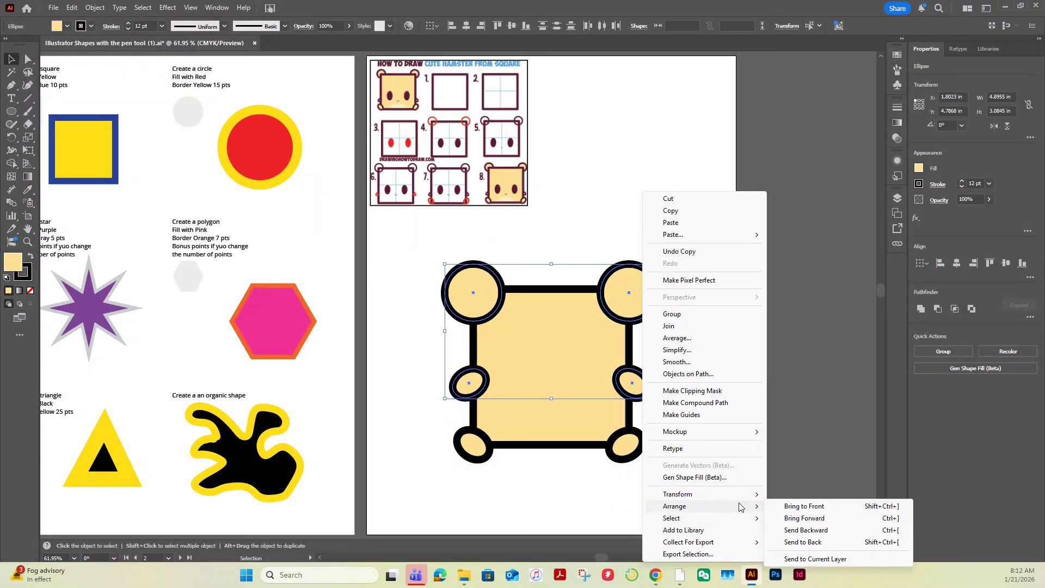
pyautogui.click(803, 542)
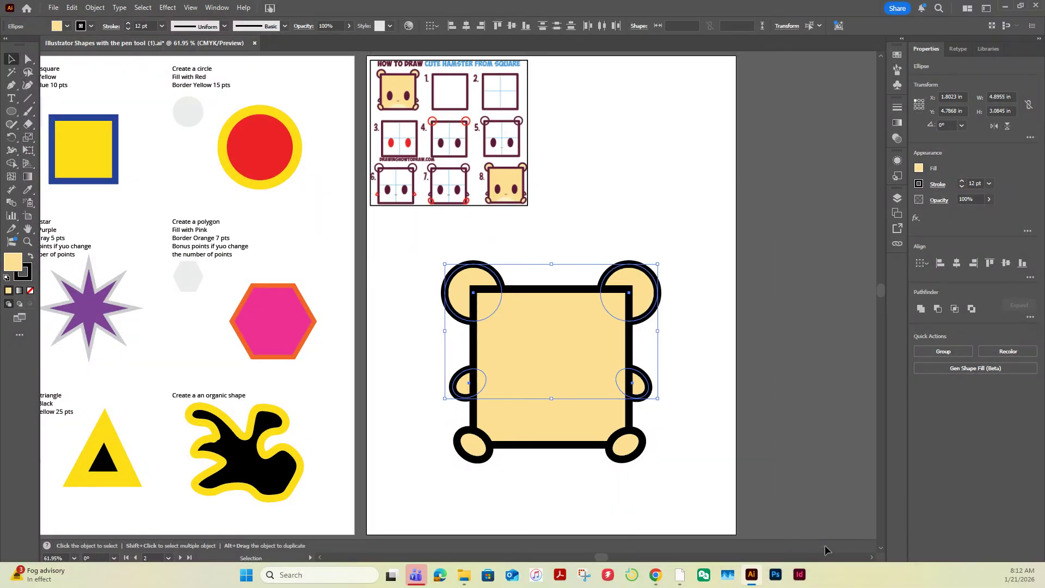
pyautogui.click(96, 8)
pyautogui.moveTo(114, 33)
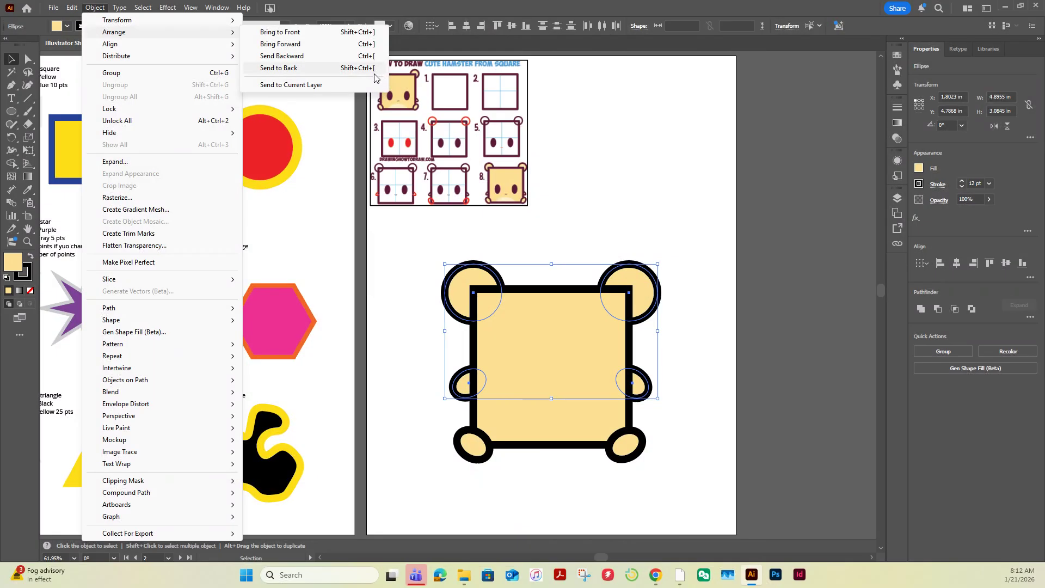
pyautogui.click(6, 62)
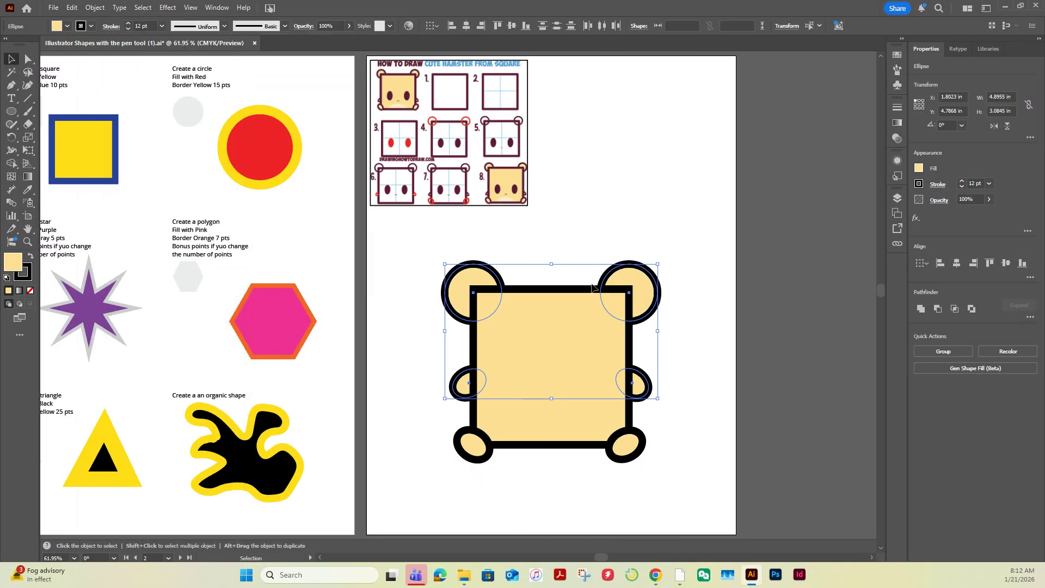
pyautogui.click(705, 342)
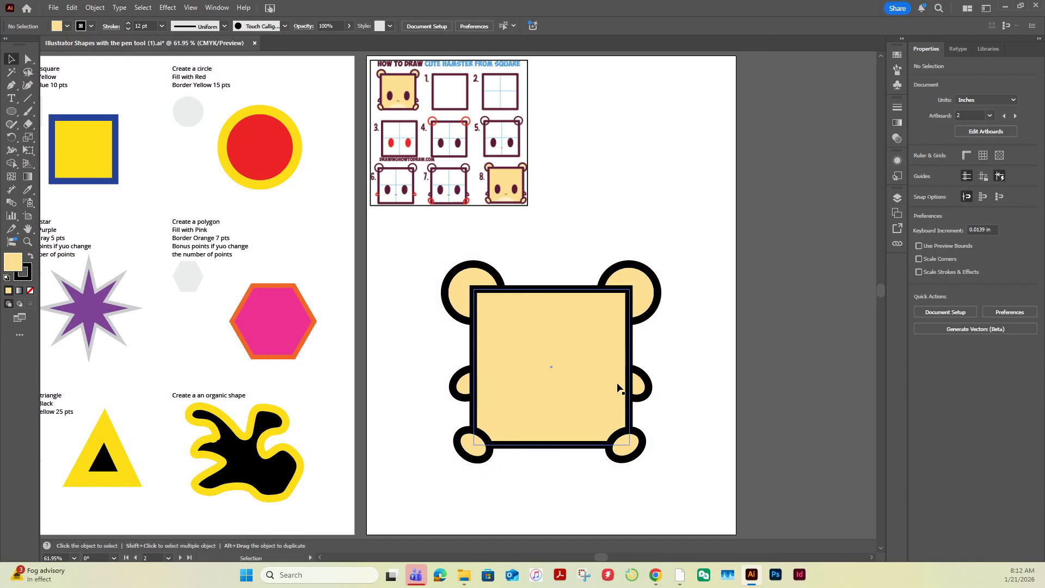
# - Recolour both lower feet ellipses with the body colour sampled from the step 8 hamster in the reference image
pyautogui.click(469, 453)
pyautogui.keyDown('shift'); pyautogui.click(623, 446); pyautogui.keyUp('shift')
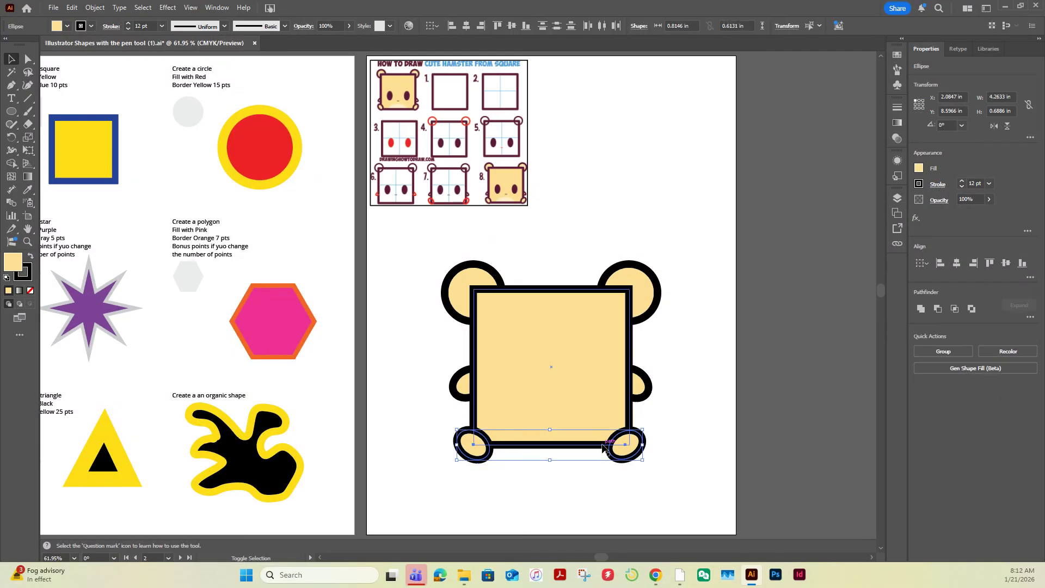
pyautogui.click(482, 454)
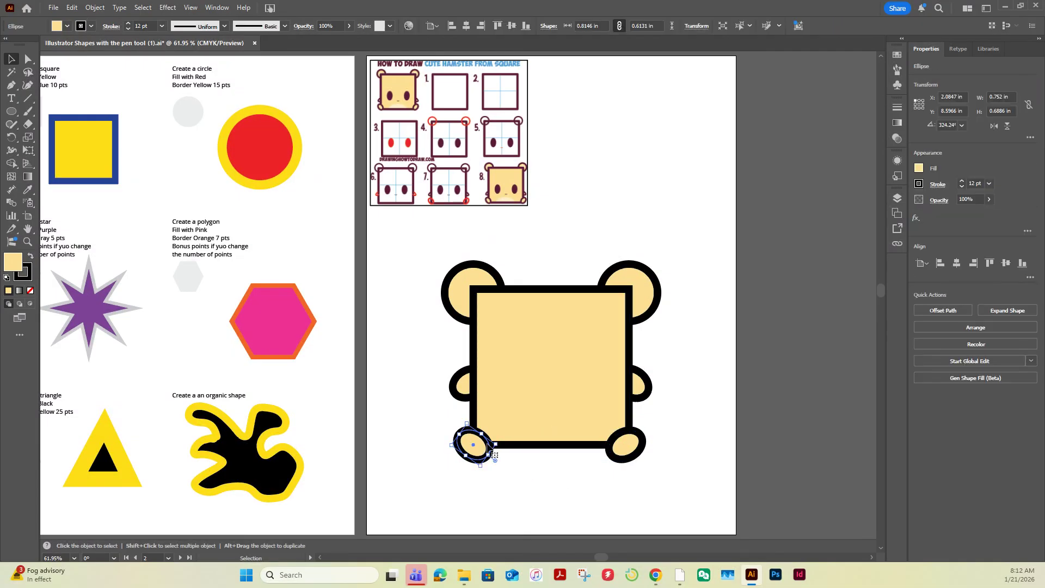
pyautogui.keyDown('shift'); pyautogui.click(625, 447); pyautogui.keyUp('shift')
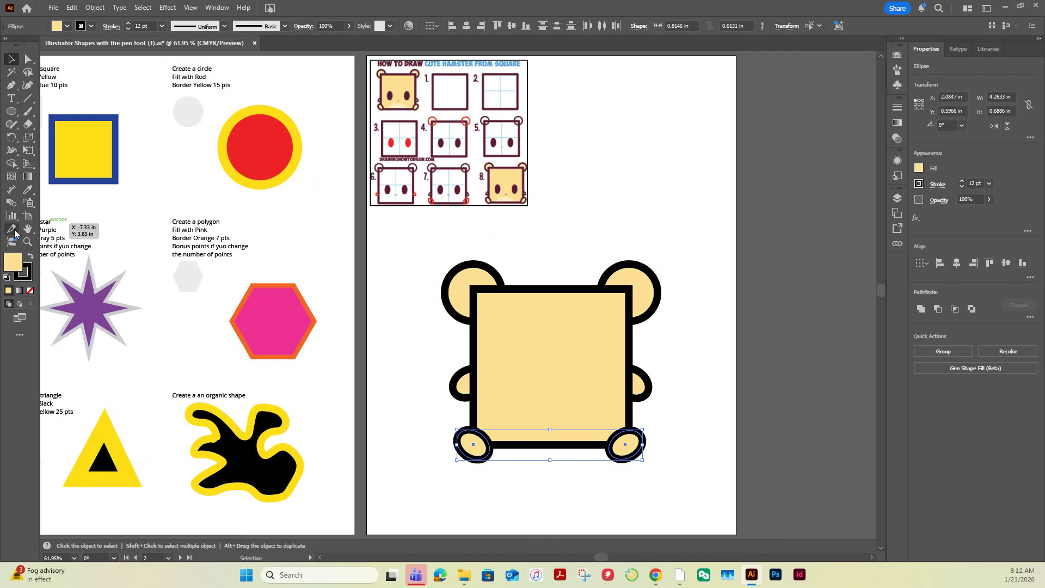
pyautogui.click(27, 190)
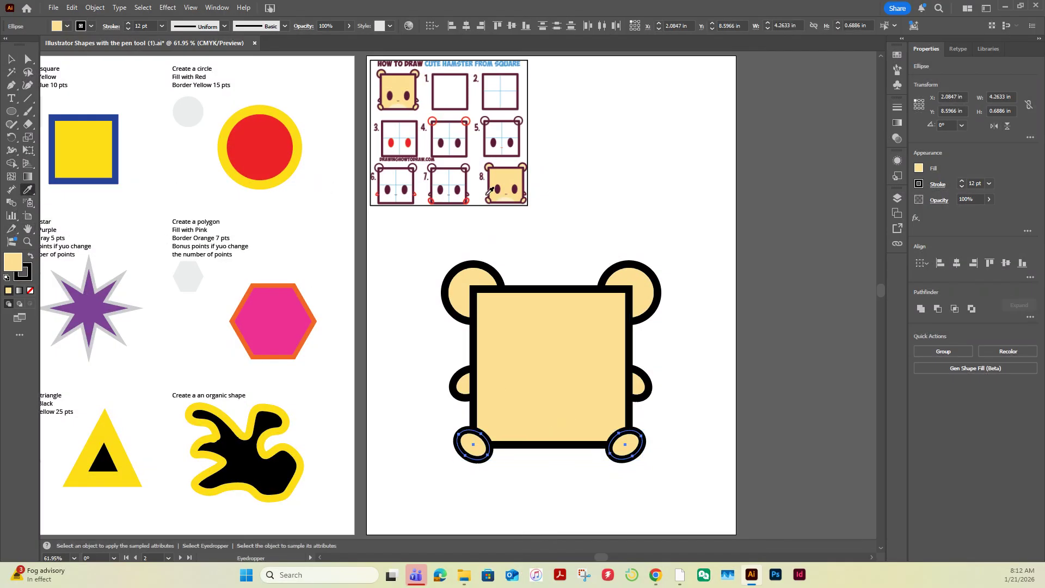
pyautogui.click(489, 199)
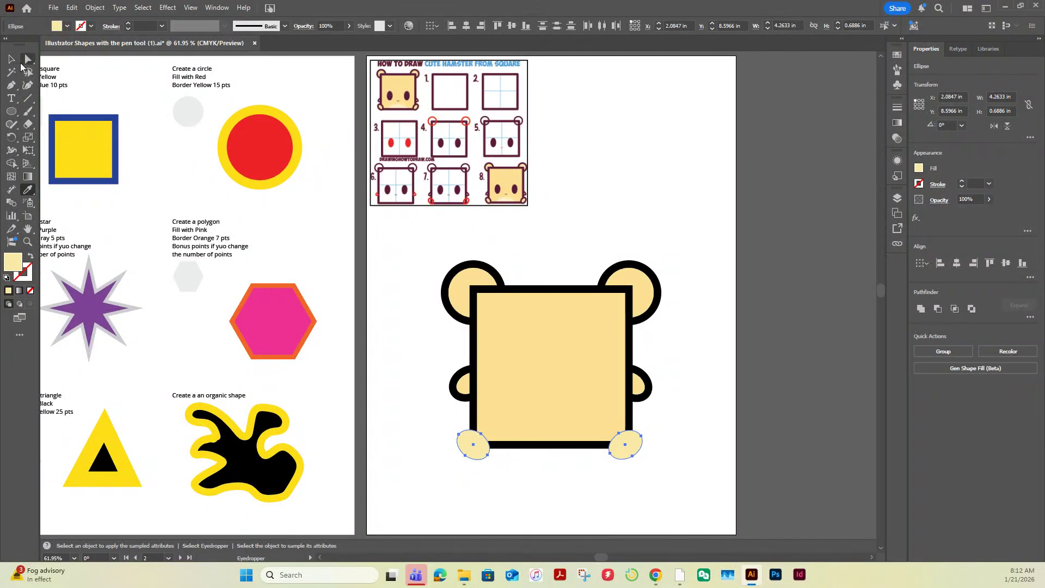
# - Give both lower feet ellipses a black 12 pt stroke
pyautogui.click(20, 64)
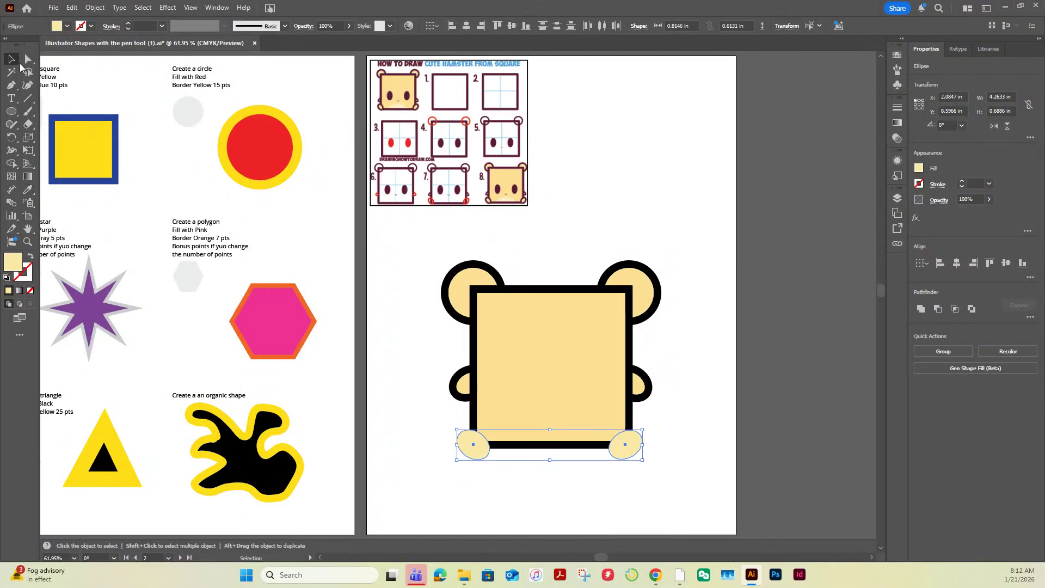
pyautogui.click(918, 185)
pyautogui.click(807, 280)
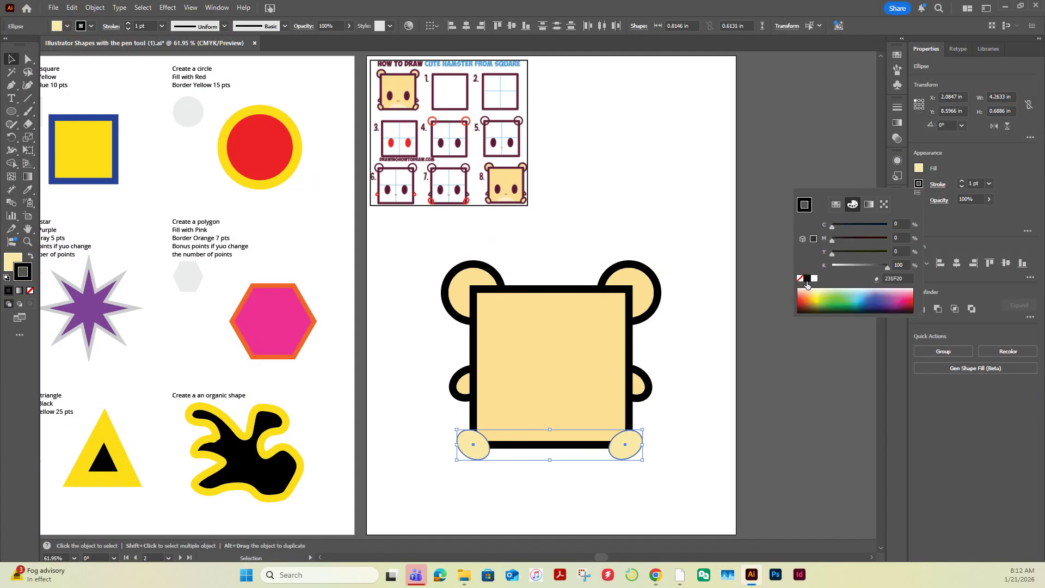
pyautogui.click(970, 181)
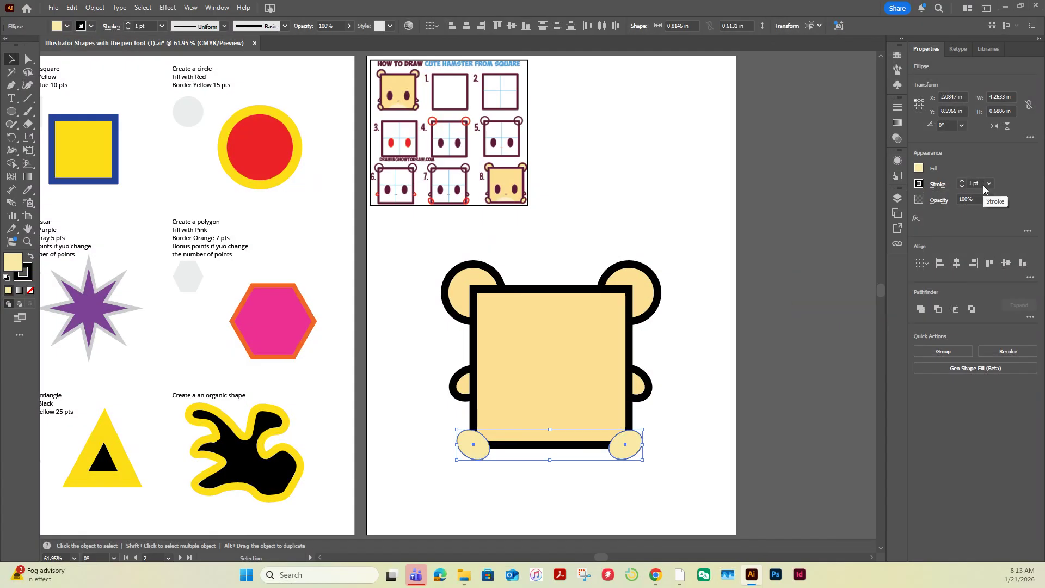
pyautogui.moveTo(982, 185); pyautogui.dragTo(966, 184)
pyautogui.write('12')
pyautogui.press('Return')
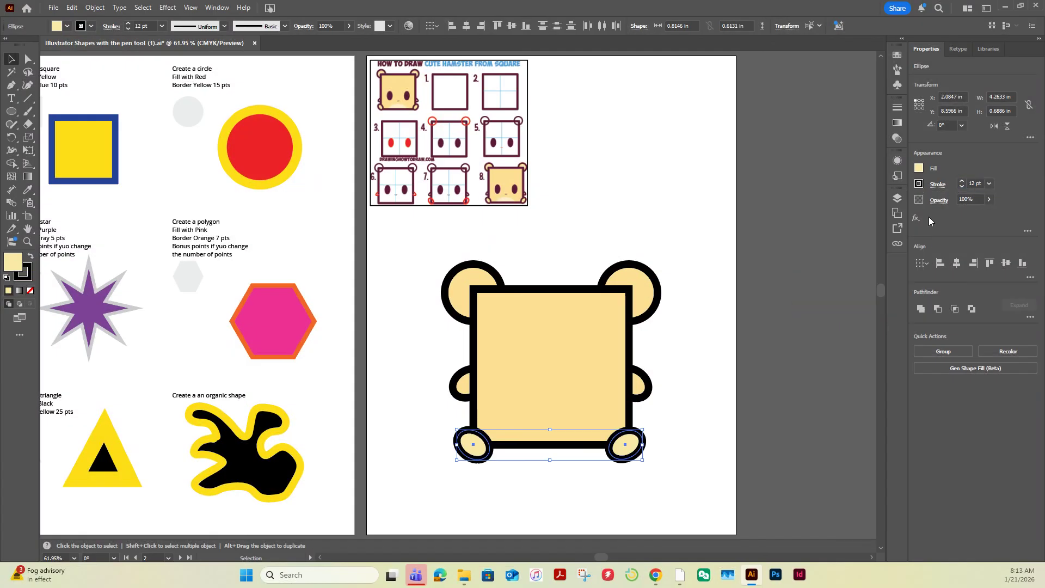
pyautogui.click(414, 333)
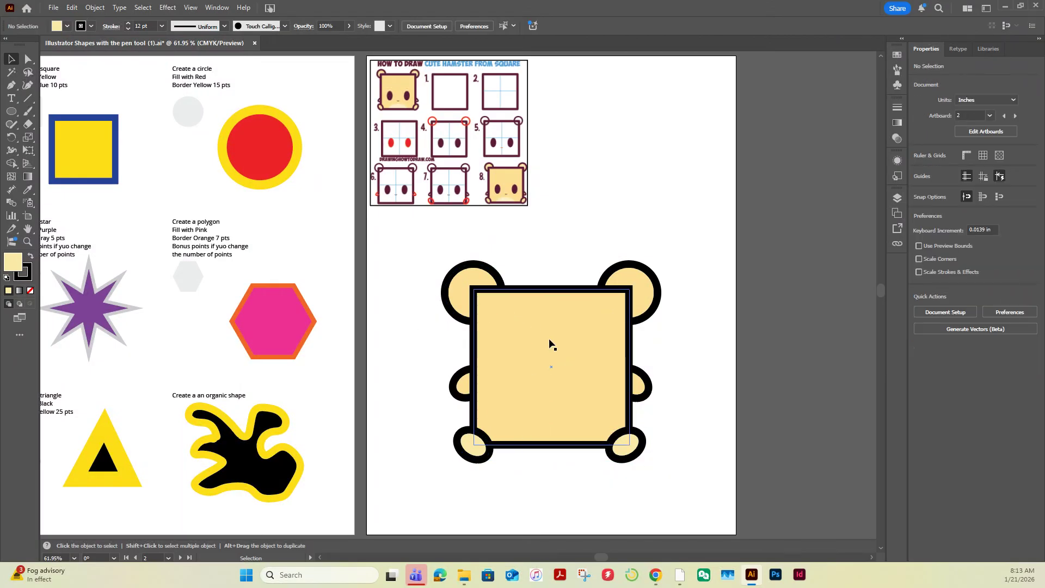
# - Copy a foot ellipse onto the face, rotate it upright to 270°, and duplicate it beside itself to form two level eyes
pyautogui.moveTo(475, 451); pyautogui.dragTo(533, 376)
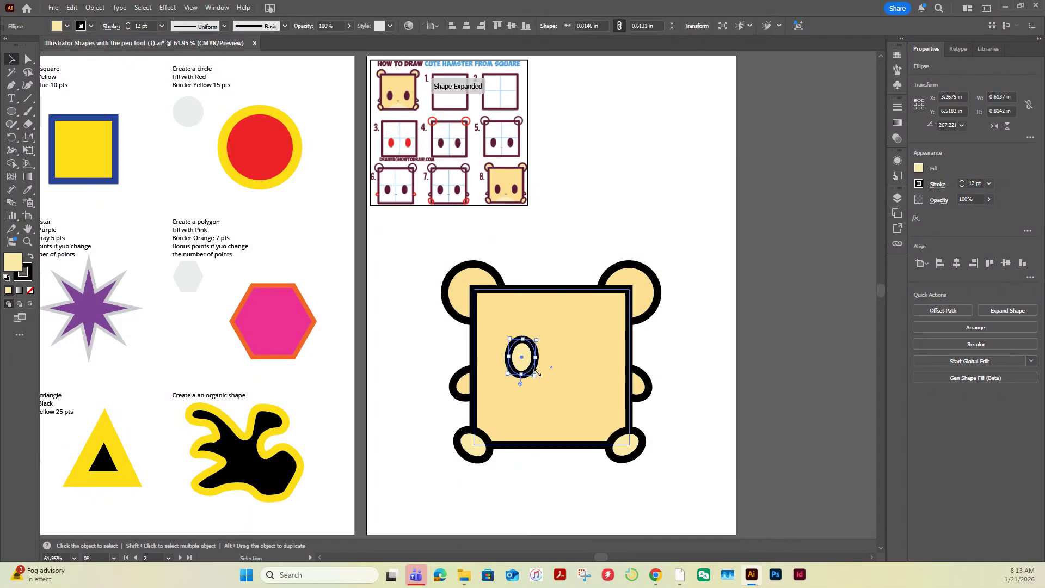
pyautogui.moveTo(541, 374)
pyautogui.mouseDown()
pyautogui.moveTo(522, 359)
pyautogui.moveTo(578, 371)
pyautogui.moveTo(529, 374)
pyautogui.mouseUp()
pyautogui.keyDown('shift'); pyautogui.click(526, 370); pyautogui.keyUp('shift')
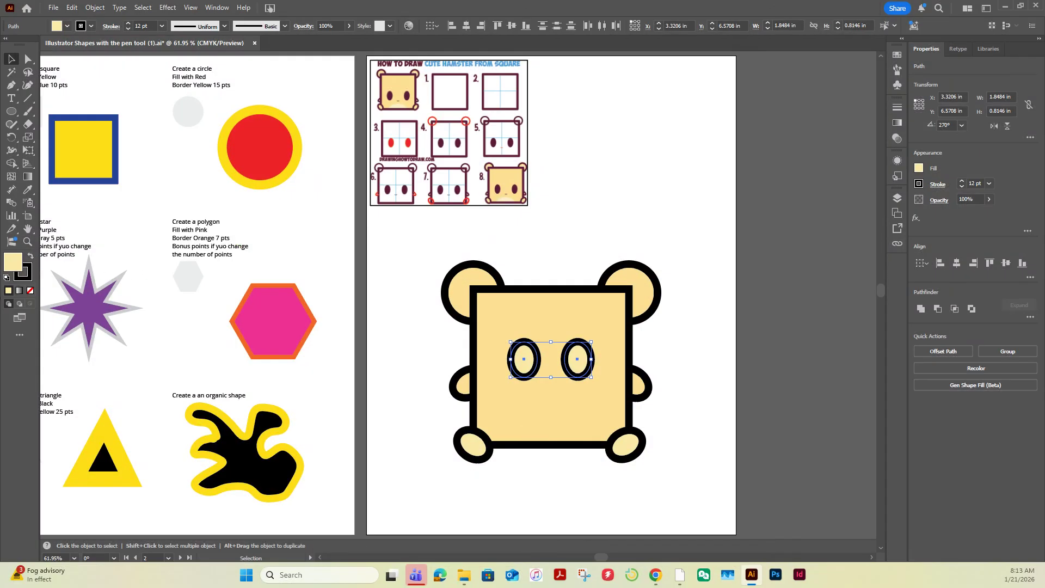
# - Fill both eye ellipses with black and remove their stroke
pyautogui.click(30, 258)
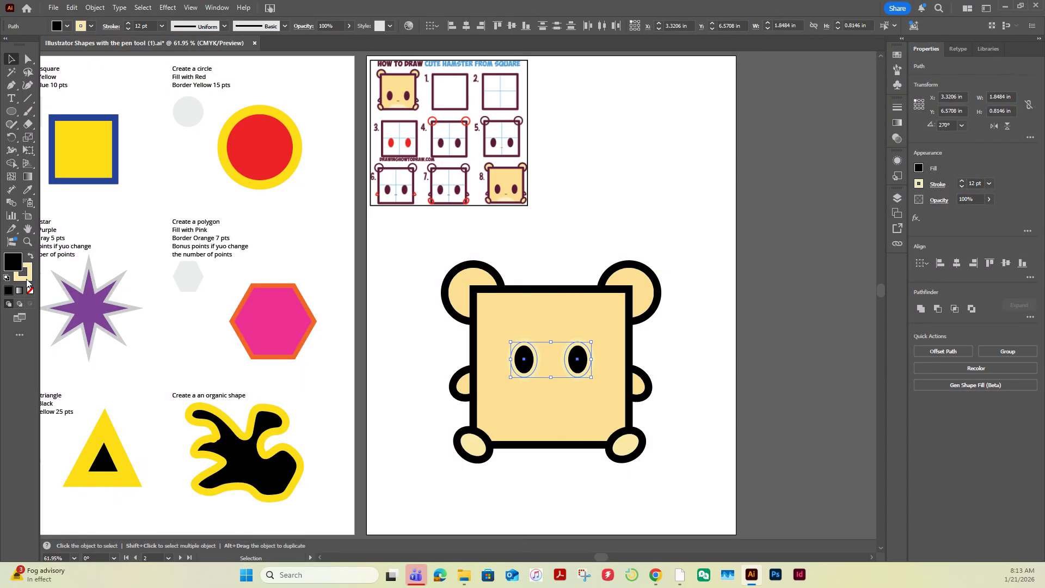
pyautogui.click(27, 283)
pyautogui.click(30, 291)
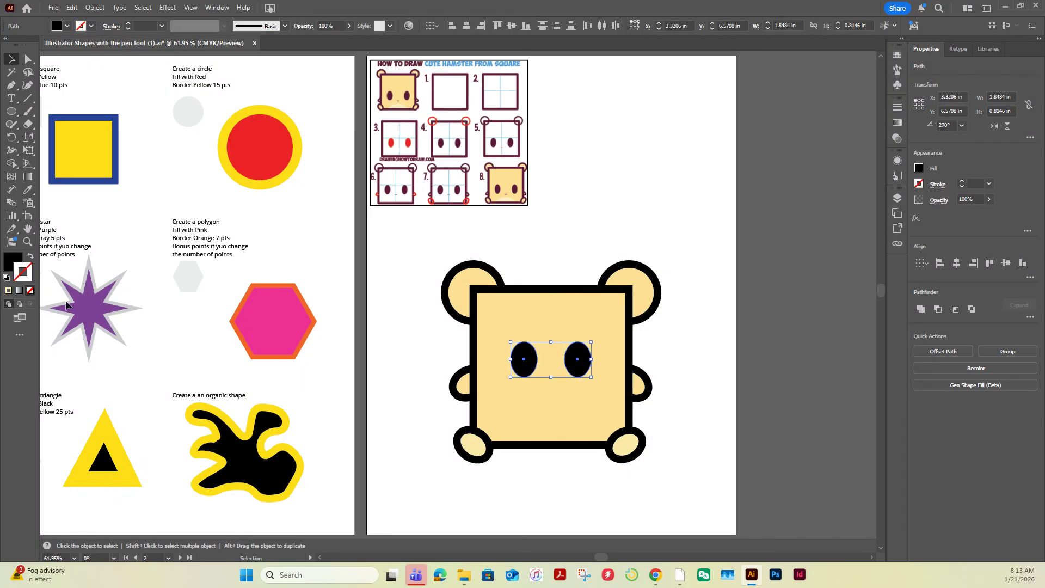
pyautogui.click(795, 376)
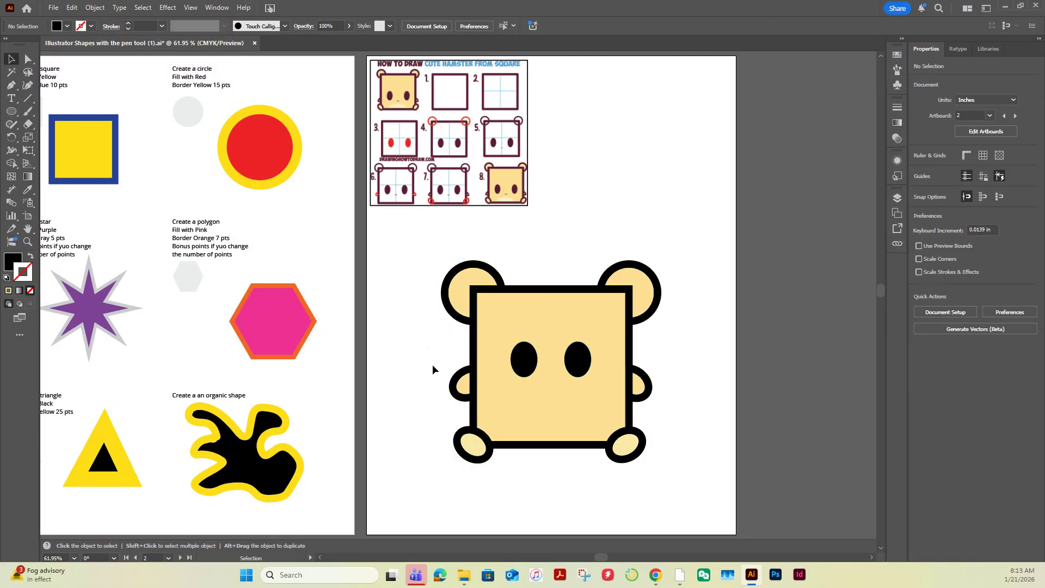
# - Copy an eye to the centre of the face just below the eyes and cut it at its two side anchor points with Scissors
pyautogui.moveTo(524, 362); pyautogui.dragTo(555, 393)
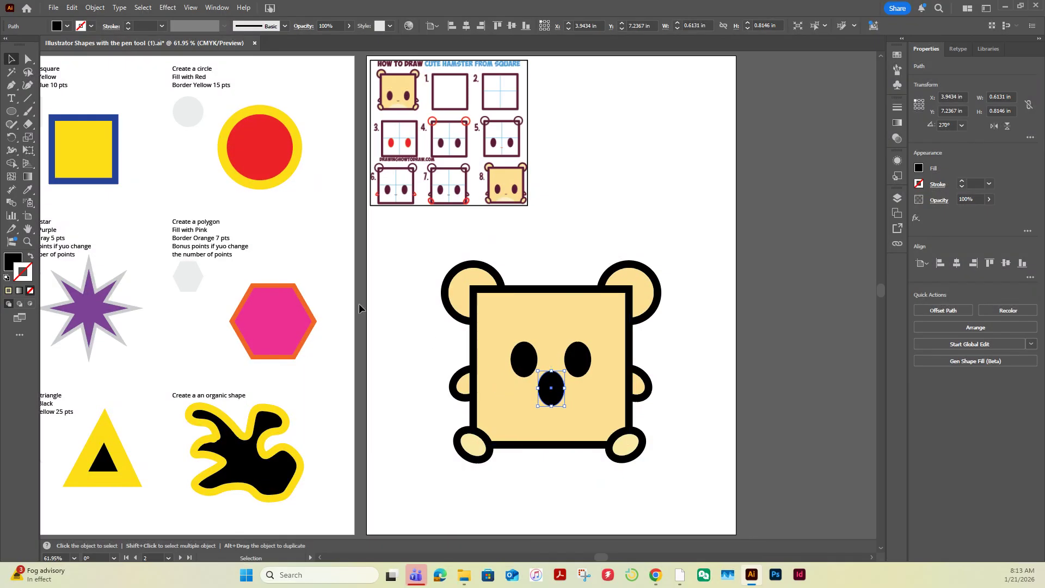
pyautogui.click(27, 125)
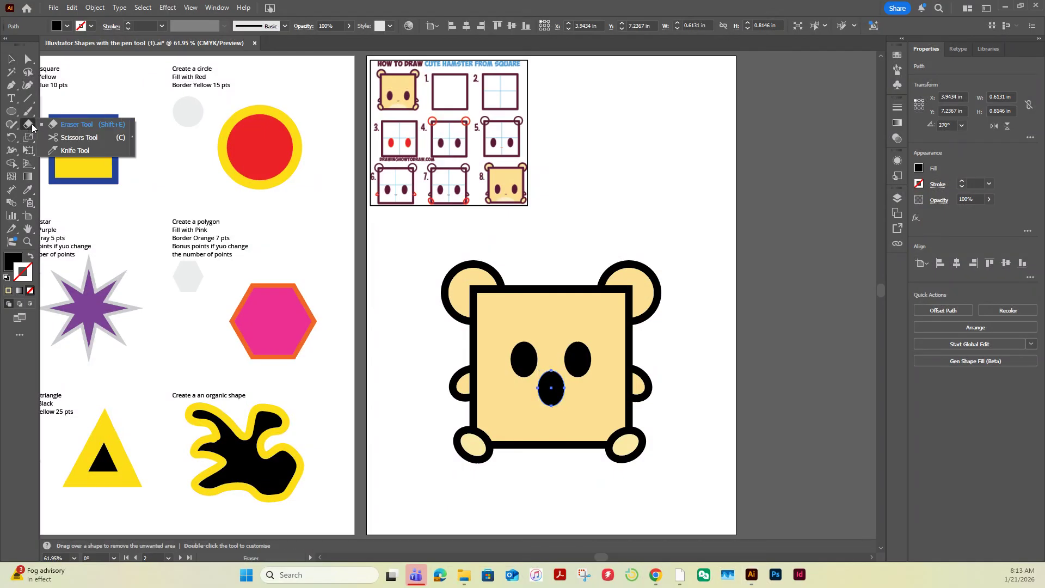
pyautogui.click(76, 137)
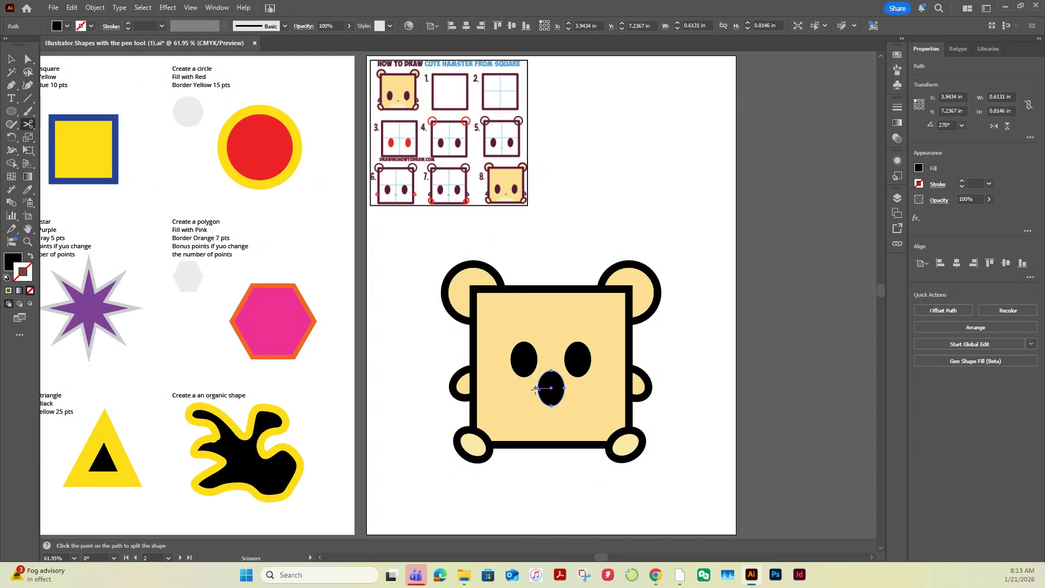
pyautogui.click(538, 388)
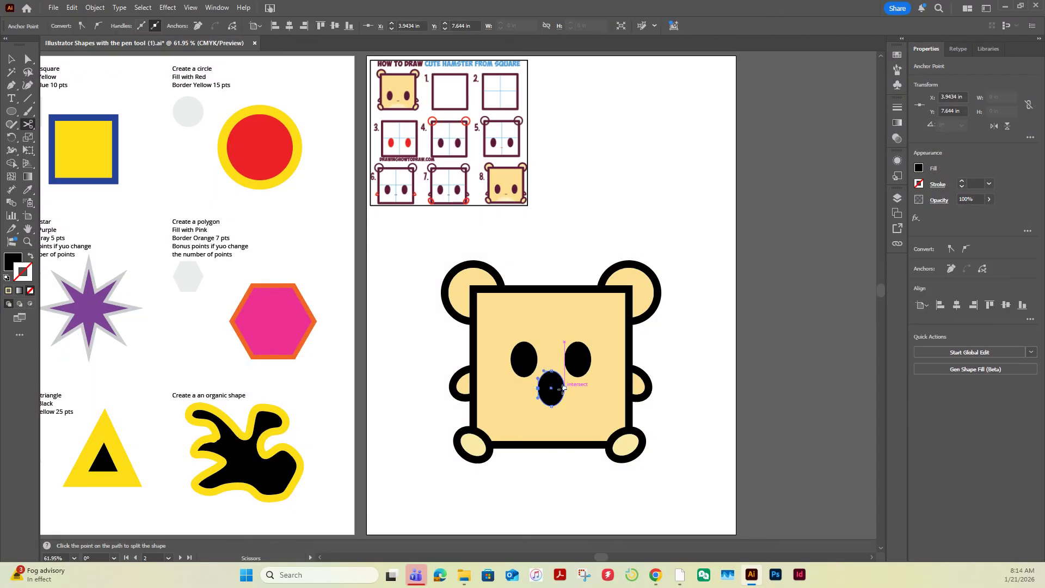
pyautogui.click(564, 388)
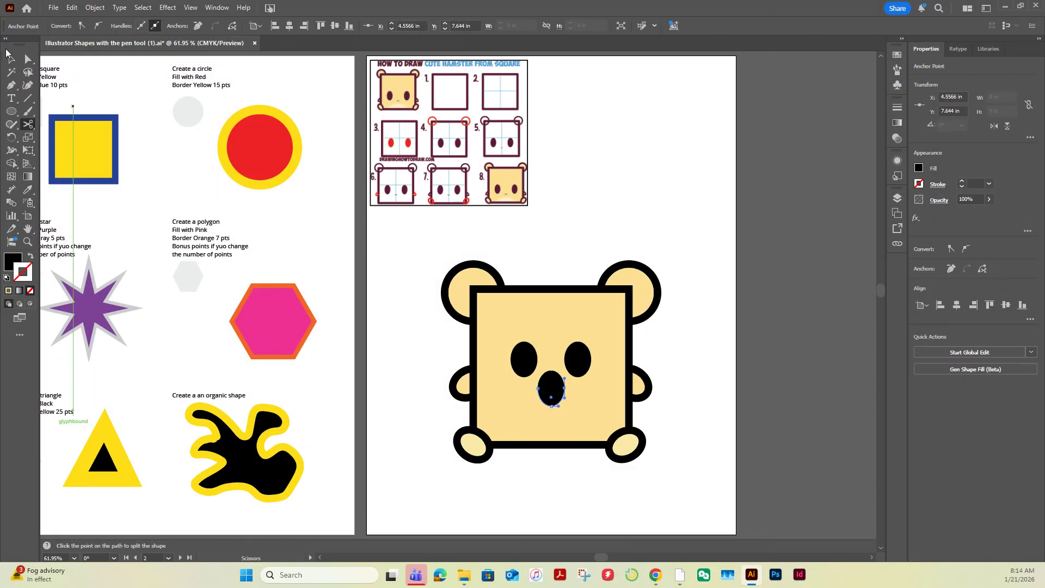
# - Delete the upper half of the cut ellipse and move the lower half up slightly to serve as the mouth
pyautogui.click(11, 58)
pyautogui.click(405, 262)
pyautogui.click(558, 383)
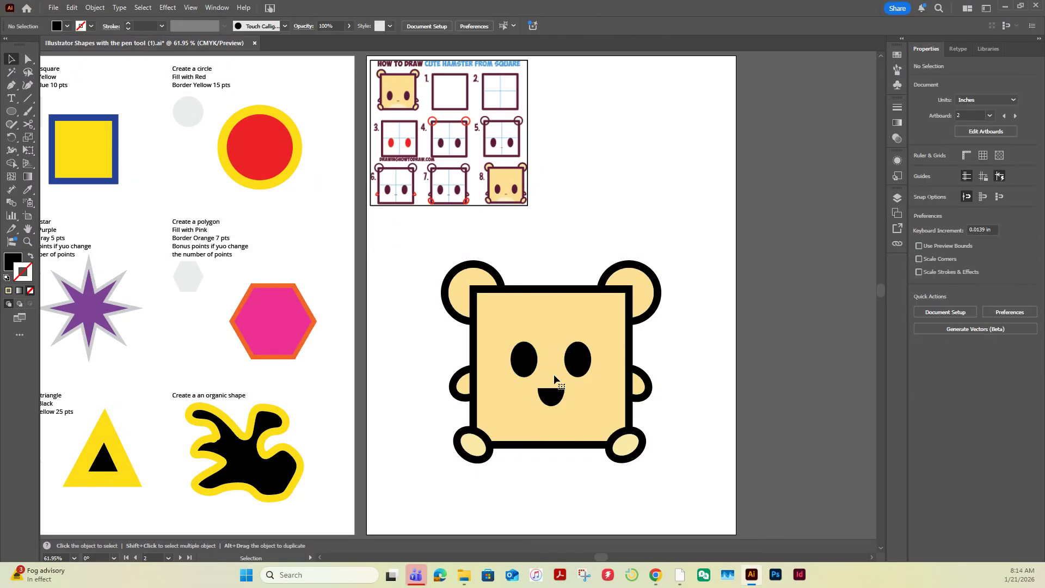
pyautogui.moveTo(550, 397); pyautogui.dragTo(551, 384)
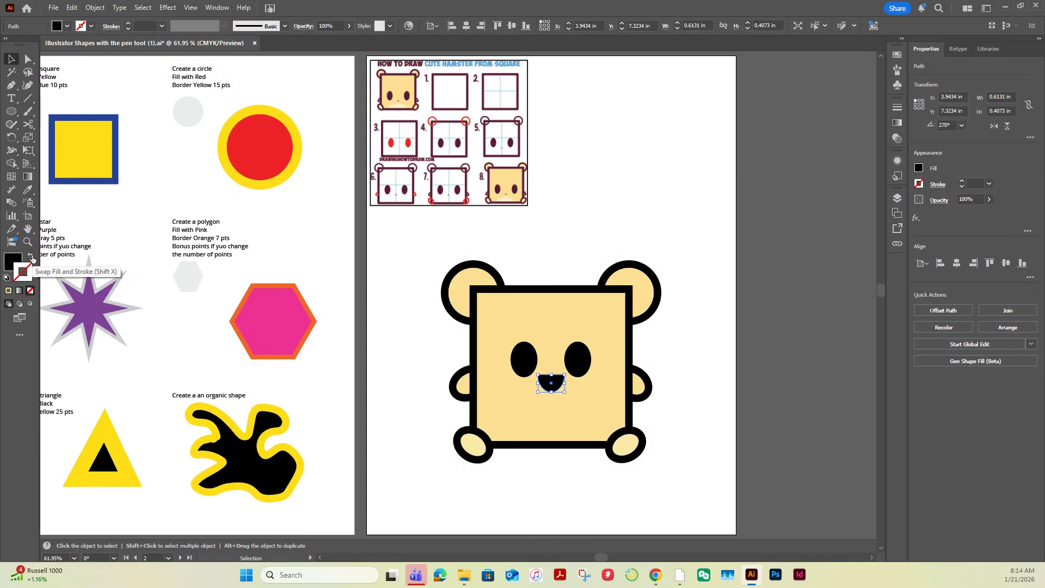
# - Turn the mouth into an unfilled smile with a black 3 pt stroke, flattened to about 0.28 in tall
pyautogui.click(31, 256)
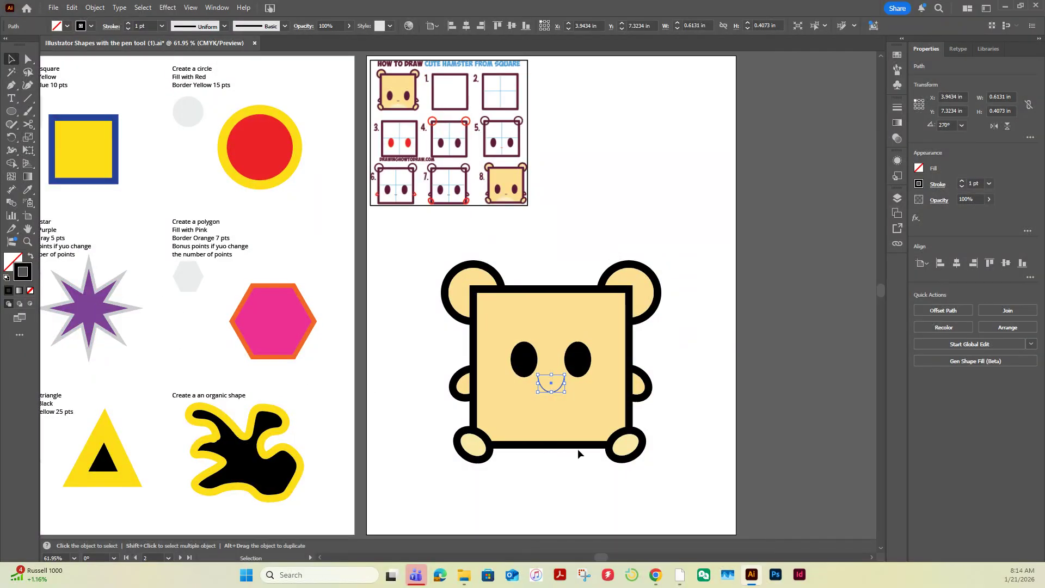
pyautogui.moveTo(552, 376); pyautogui.dragTo(551, 380)
pyautogui.click(961, 181)
pyautogui.click(961, 182)
pyautogui.click(706, 372)
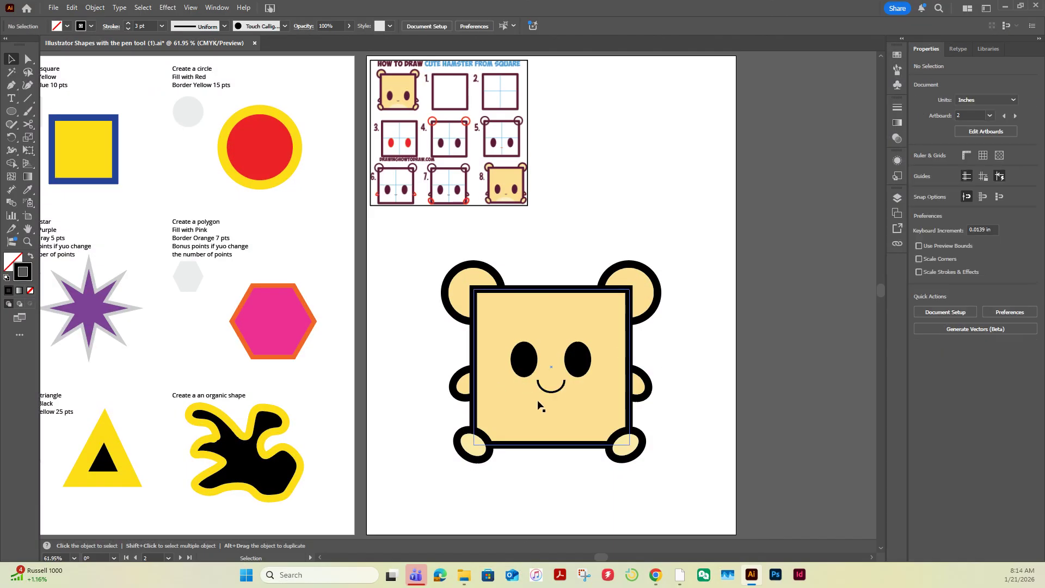
# - Copy the smile to the square's lower edge, flip it into an arch, and enlarge it to about 2.13 by 0.66 in
pyautogui.moveTo(547, 392); pyautogui.dragTo(607, 401)
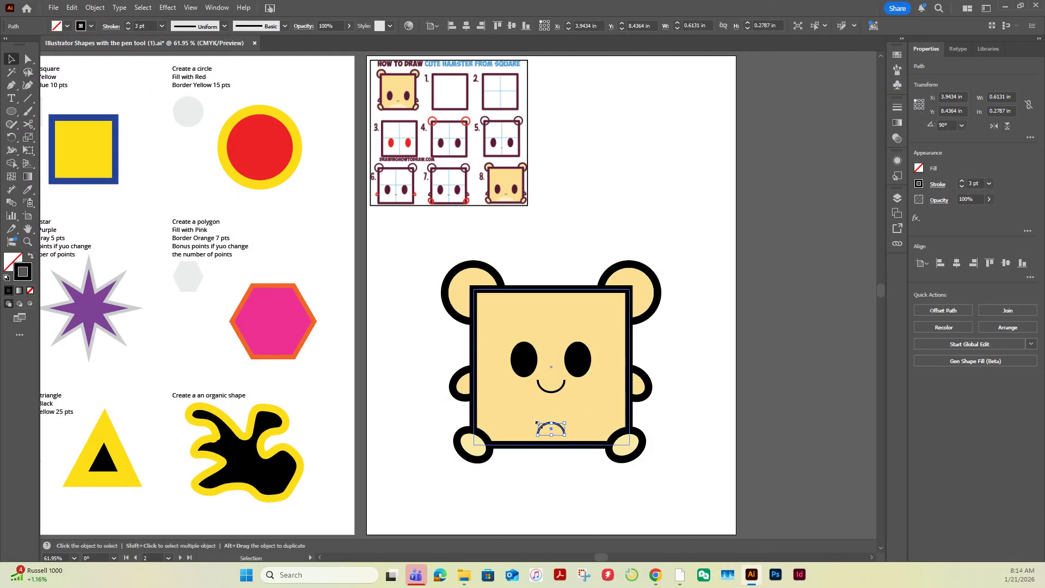
pyautogui.moveTo(536, 423); pyautogui.dragTo(501, 406)
pyautogui.moveTo(566, 421)
pyautogui.mouseDown()
pyautogui.moveTo(609, 422)
pyautogui.moveTo(585, 429)
pyautogui.mouseUp()
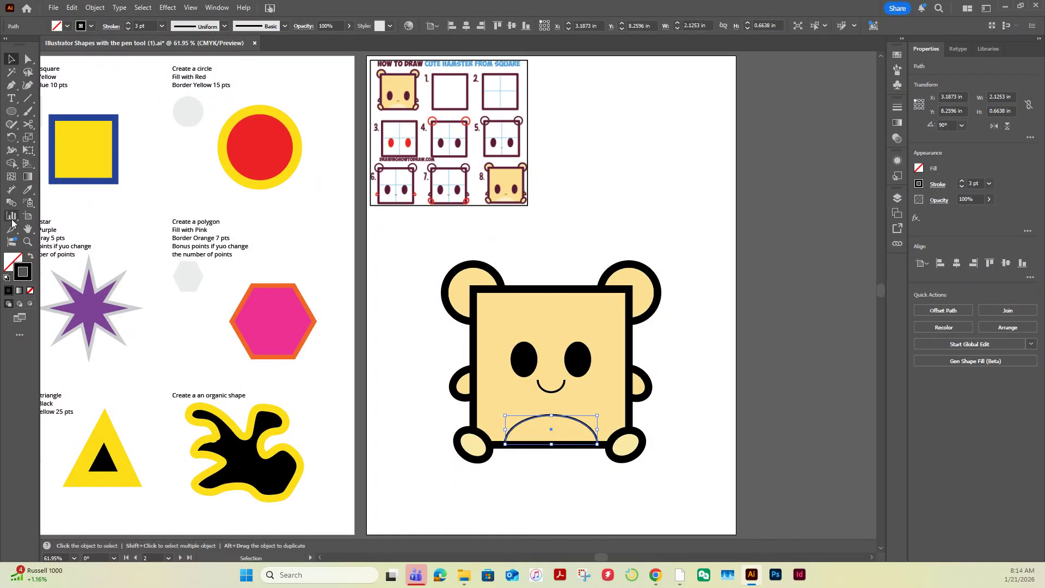
# - Fill the belly arch with the pale cream sampled from the step 8 reference hamster, without stroke, and nudge it just above the square's bottom border
pyautogui.click(28, 189)
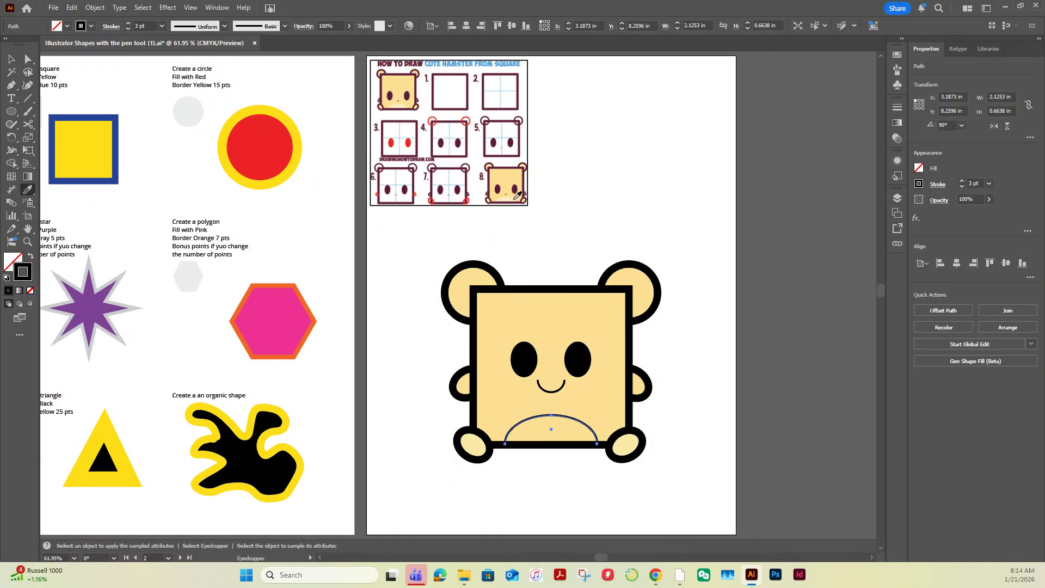
pyautogui.click(507, 199)
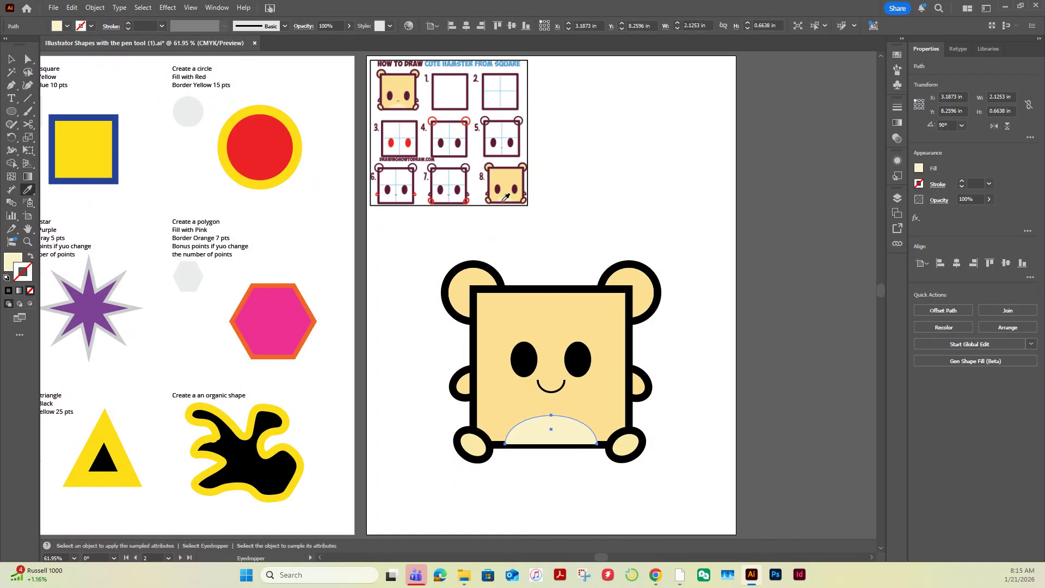
pyautogui.click(11, 60)
pyautogui.click(483, 428)
pyautogui.click(516, 479)
pyautogui.moveTo(538, 432); pyautogui.dragTo(538, 434)
pyautogui.click(678, 424)
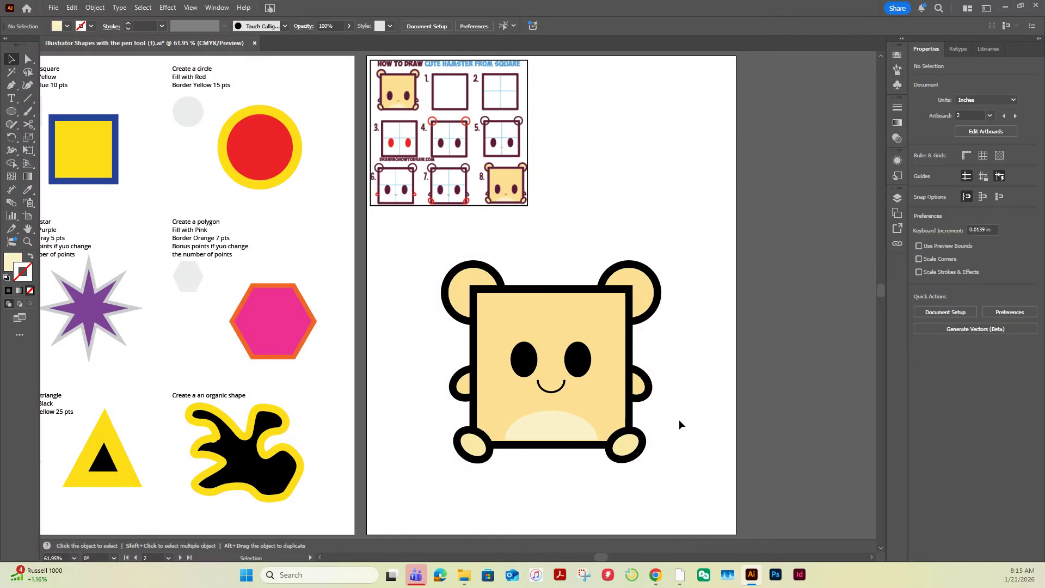